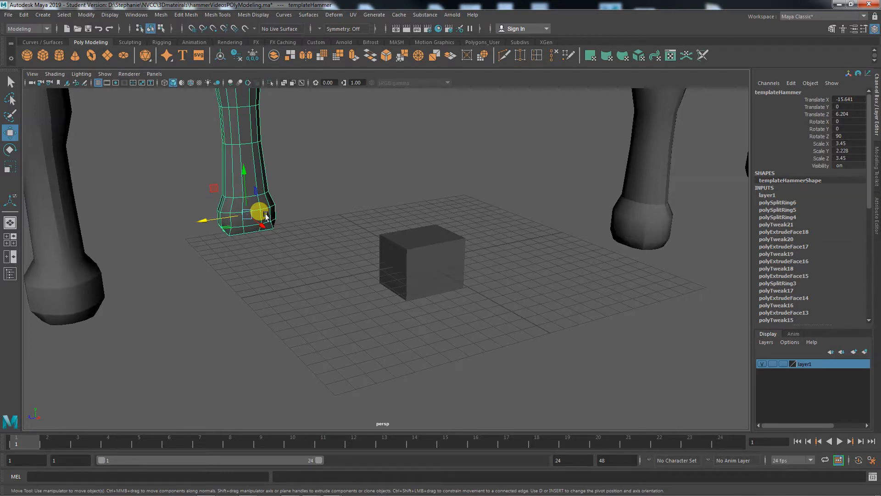
- Examine the bases of the reference hammer handles around the cube, comparing the template hammer with the rounder finished hammer
{"action": "middle_click_drag", "start_coordinate": [259, 299], "coordinate": [384, 309], "text": "alt"}
{"action": "left_click_drag", "start_coordinate": [312, 329], "coordinate": [230, 331], "text": "alt"}
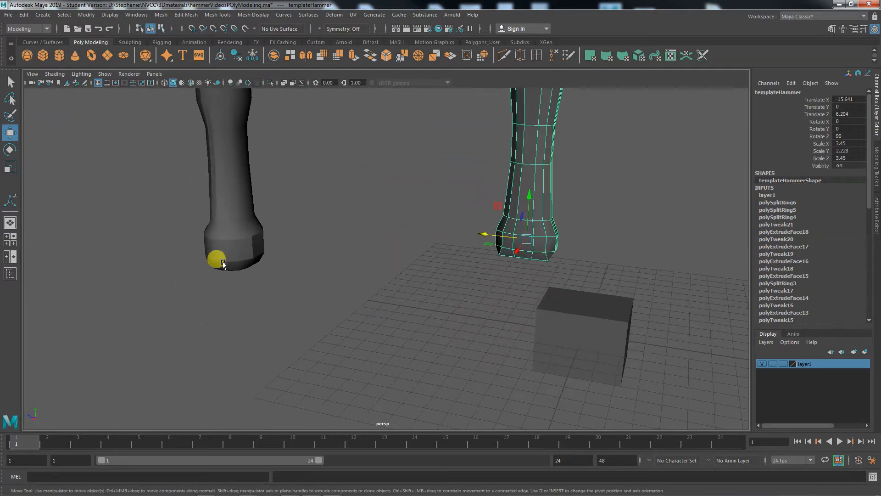
{"action": "left_click", "coordinate": [225, 257]}
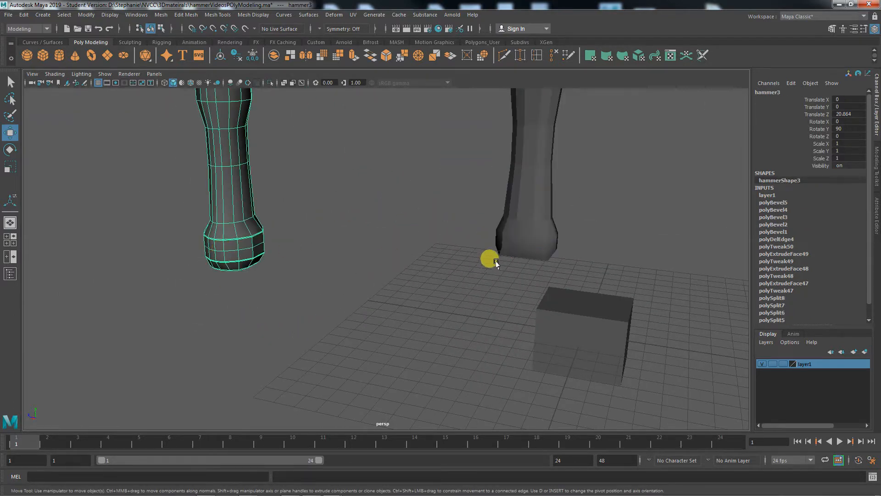
{"action": "left_click", "coordinate": [507, 239]}
{"action": "left_click_drag", "start_coordinate": [508, 250], "coordinate": [618, 295], "text": "alt"}
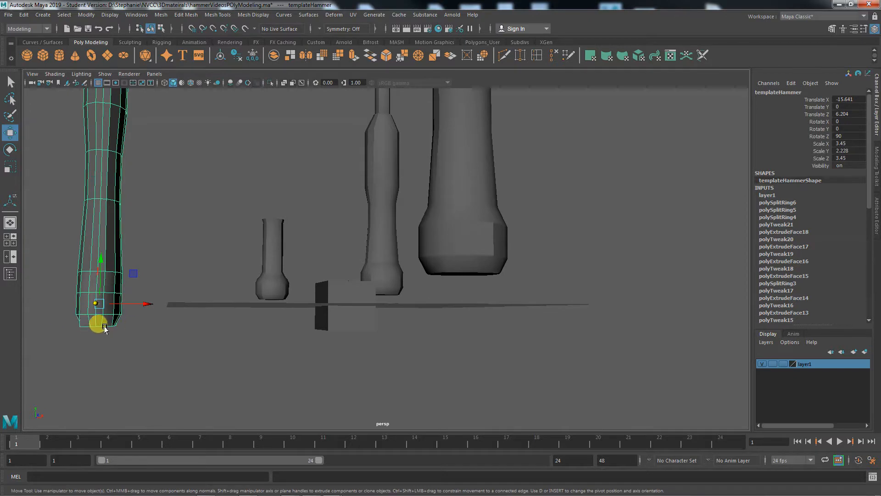
{"action": "left_click_drag", "start_coordinate": [341, 355], "coordinate": [306, 365], "text": "alt"}
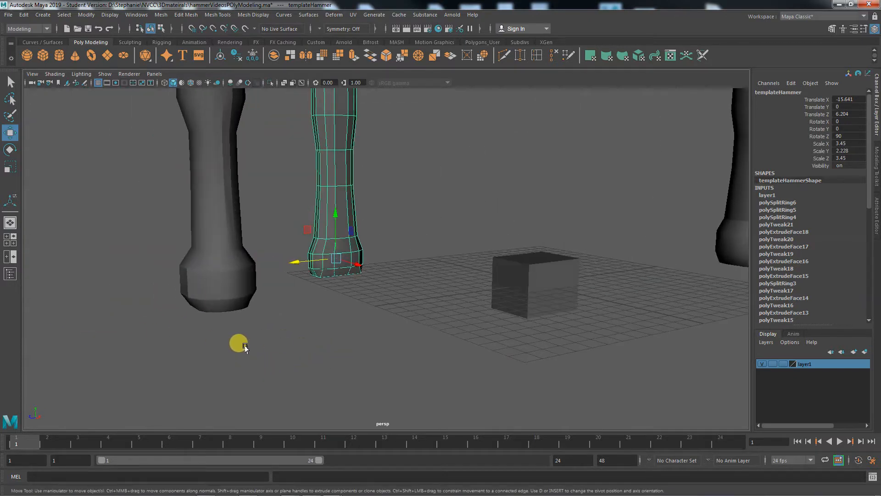
{"action": "left_click_drag", "start_coordinate": [242, 346], "coordinate": [263, 353], "text": "alt"}
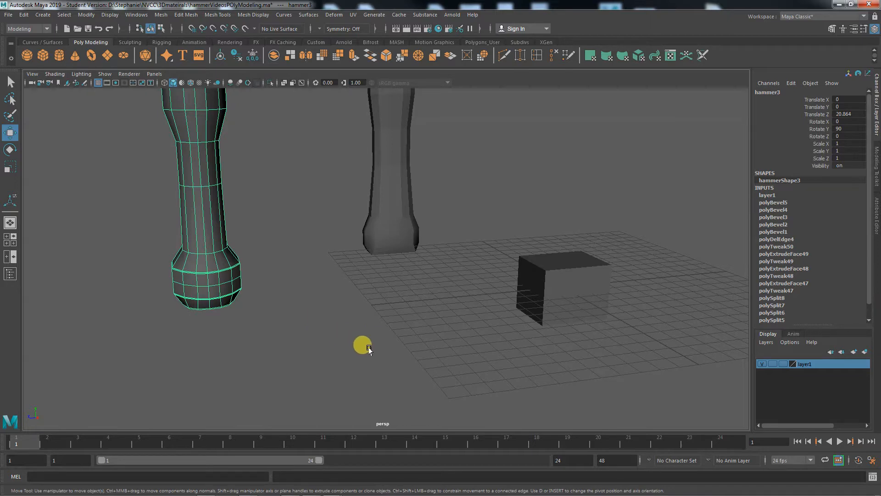
{"action": "middle_click_drag", "start_coordinate": [405, 338], "coordinate": [373, 356], "text": "alt"}
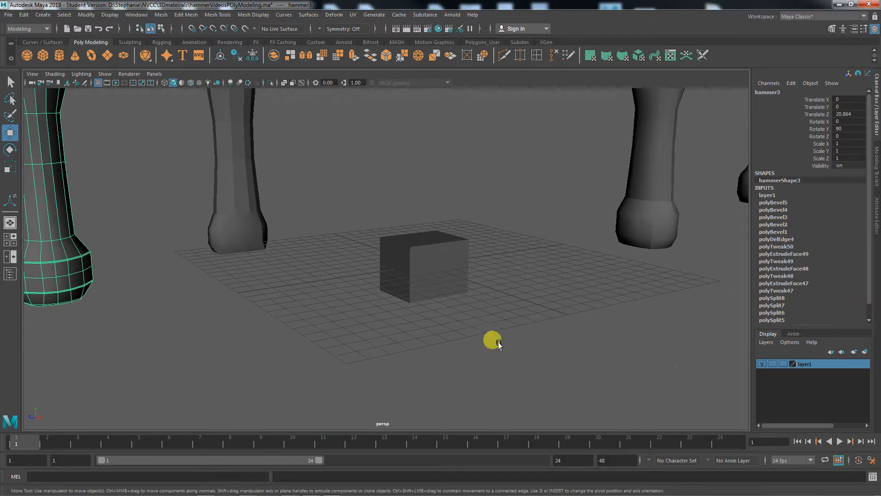
- Hide layer1 with the reference hammers, leaving only the cube in view
{"action": "left_click", "coordinate": [762, 364]}
{"action": "right_click_drag", "start_coordinate": [373, 350], "coordinate": [665, 374], "text": "alt"}
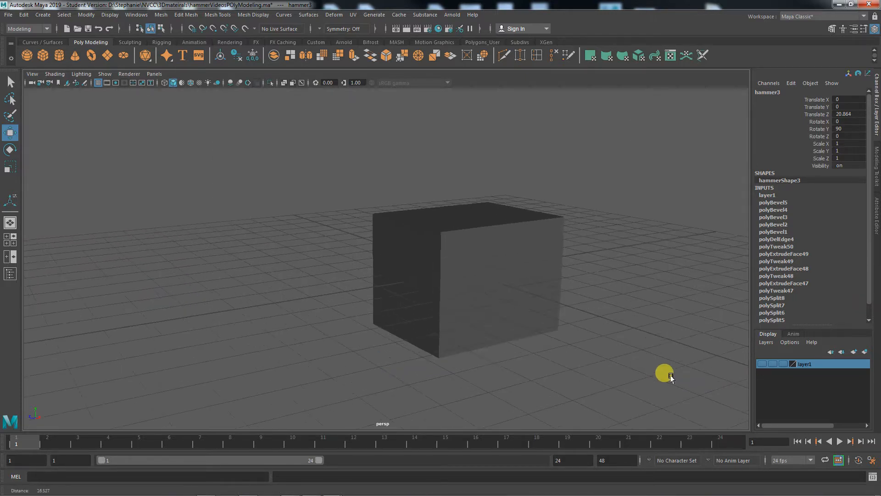
{"action": "left_click_drag", "start_coordinate": [629, 374], "coordinate": [621, 379], "text": "alt"}
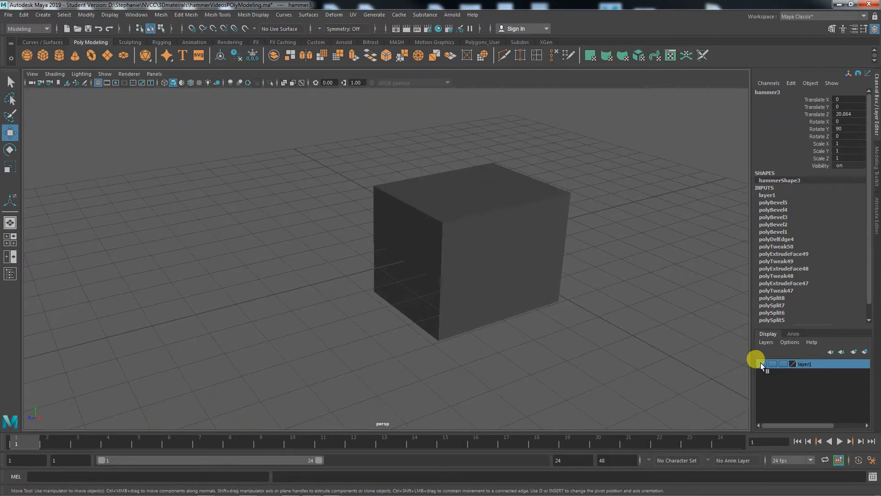
{"action": "left_click", "coordinate": [761, 363]}
{"action": "left_click", "coordinate": [761, 363]}
{"action": "left_click_drag", "start_coordinate": [626, 356], "coordinate": [593, 345], "text": "alt"}
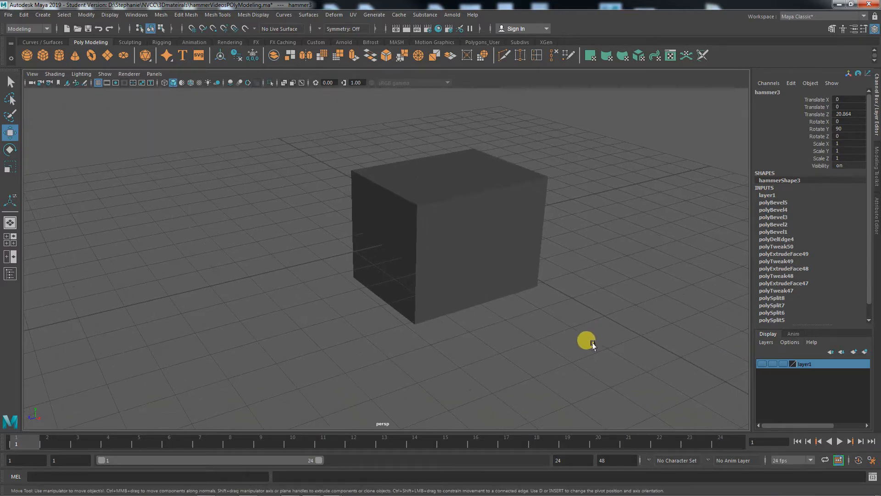
- Select the cube, show it in a full-size top view and switch it to vertex editing
{"action": "left_click", "coordinate": [478, 187]}
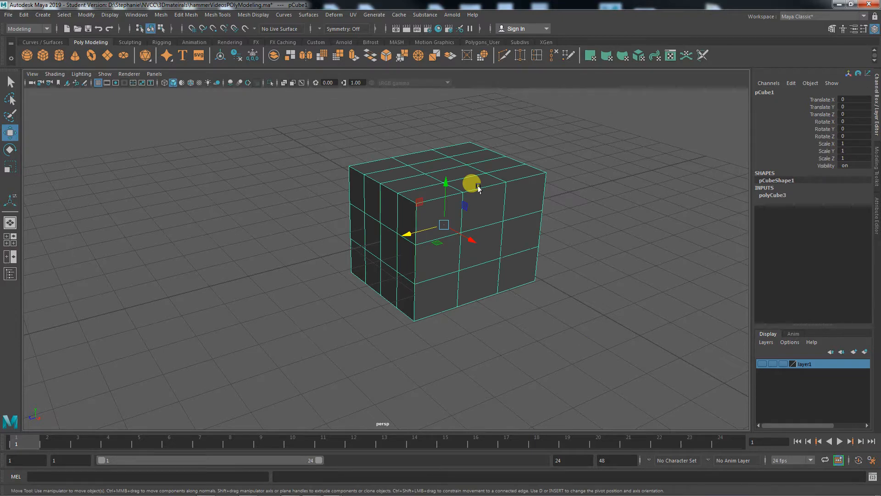
{"action": "key", "text": "space"}
{"action": "key", "text": "space"}
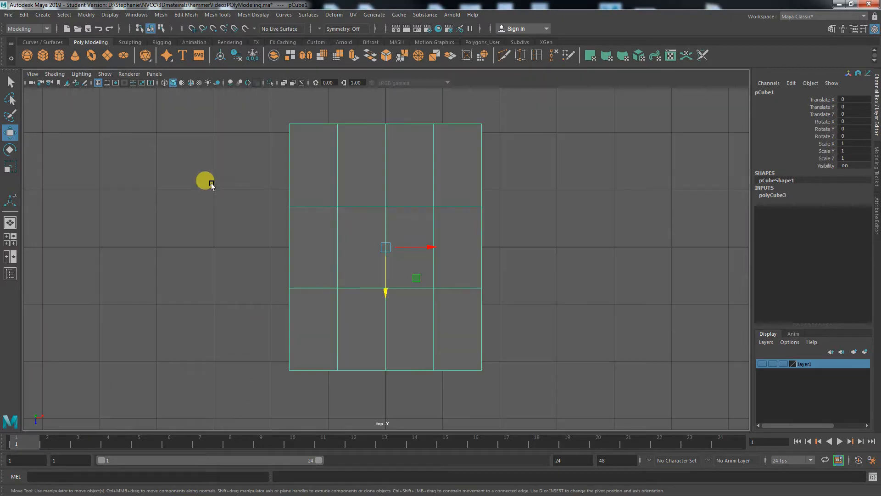
{"action": "right_click_drag", "start_coordinate": [481, 250], "coordinate": [504, 258], "text": "alt"}
{"action": "right_click_drag", "start_coordinate": [356, 184], "coordinate": [316, 178]}
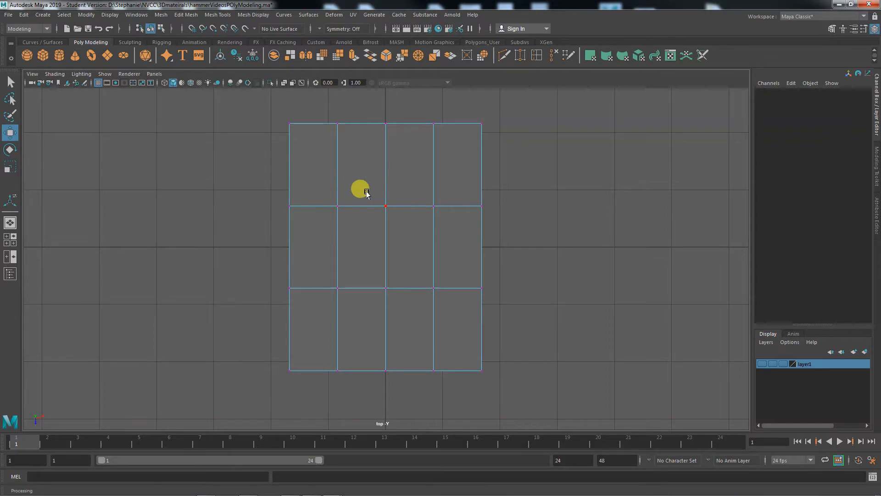
- Set up a two-pane side-by-side layout with the top orthographic view beside the perspective view
{"action": "key", "text": "space"}
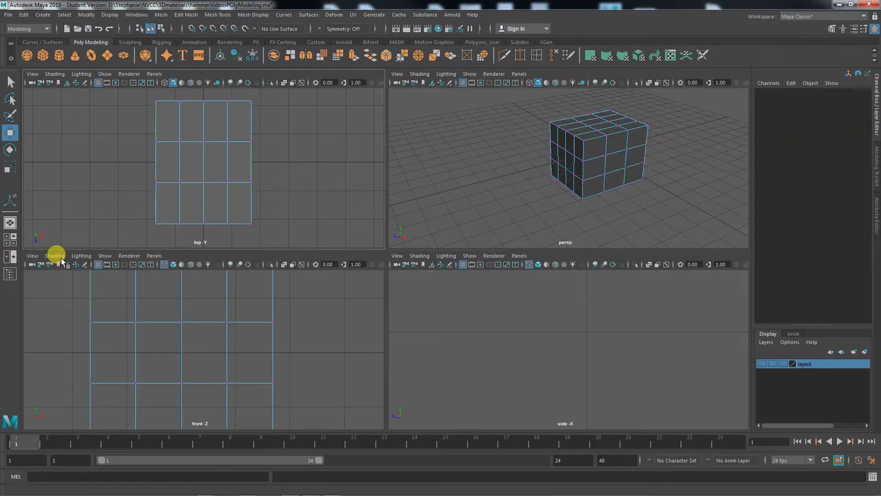
{"action": "left_click", "coordinate": [6, 255]}
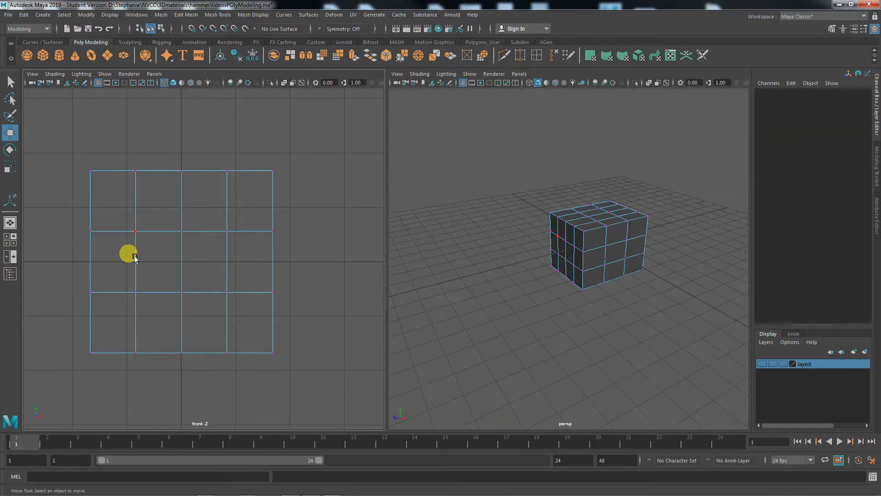
{"action": "left_click", "coordinate": [155, 74]}
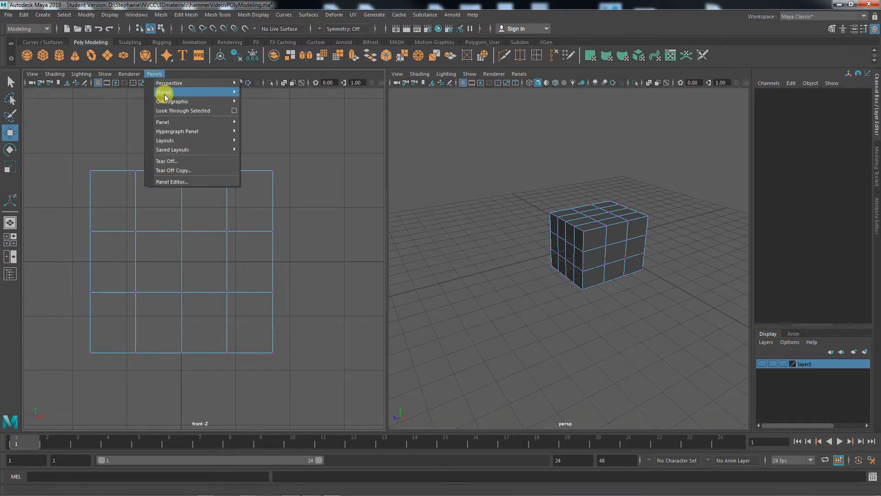
{"action": "mouse_move", "coordinate": [166, 102]}
{"action": "left_click", "coordinate": [265, 120]}
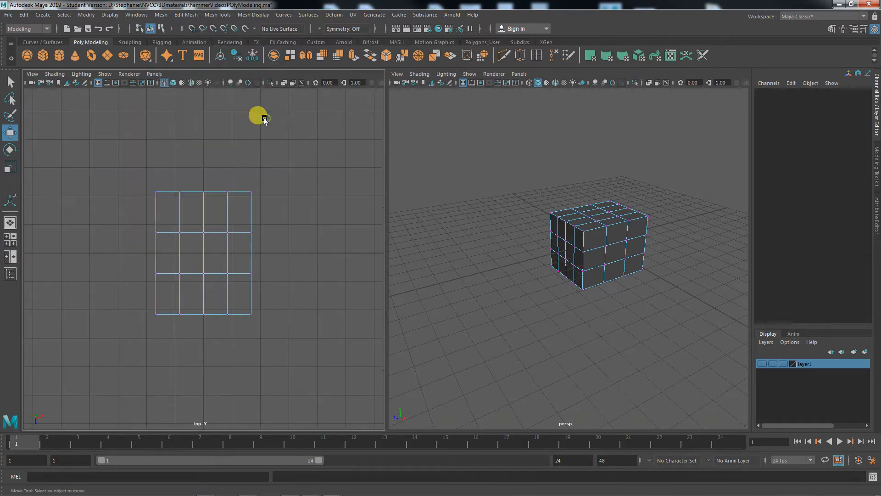
{"action": "key", "text": "space"}
{"action": "mouse_move", "coordinate": [97, 347]}
{"action": "left_mouse_down"}
{"action": "mouse_move", "coordinate": [137, 341]}
{"action": "mouse_move", "coordinate": [109, 351]}
{"action": "left_mouse_up"}
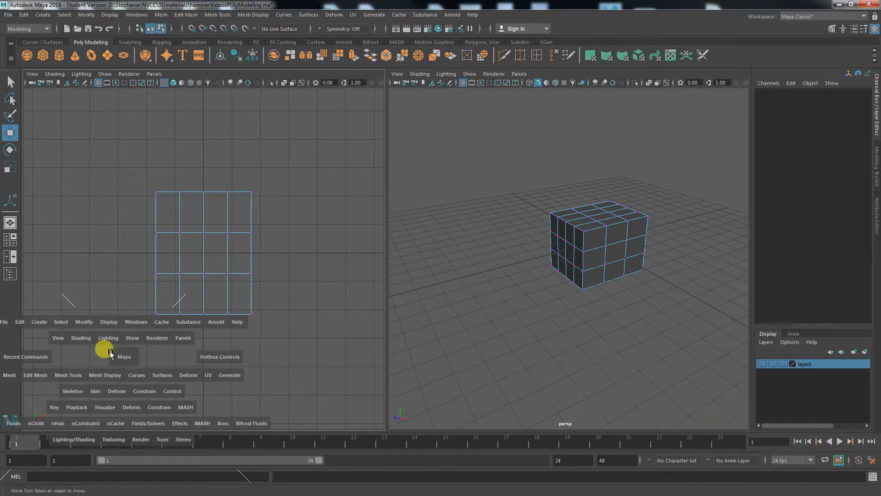
{"action": "right_click_drag", "start_coordinate": [110, 352], "coordinate": [251, 352], "text": "alt"}
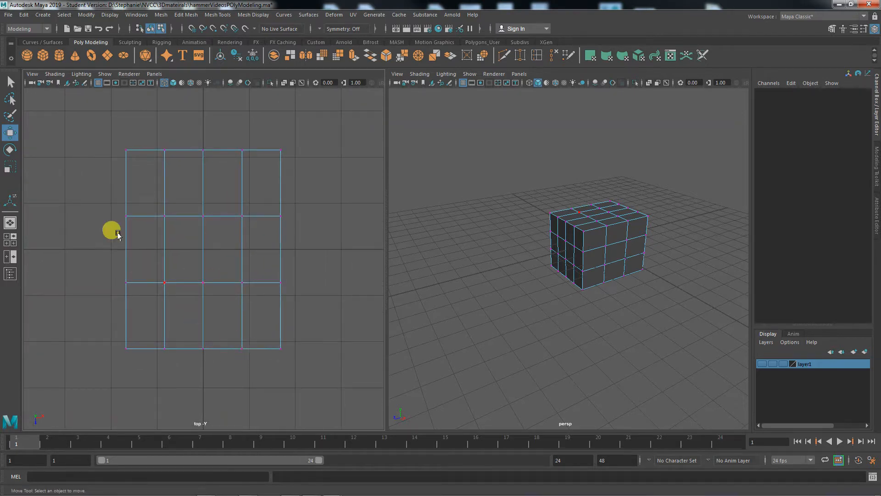
- Select the cube's corner vertices one at a time in the top view and locate each in the perspective view
{"action": "left_click", "coordinate": [126, 151]}
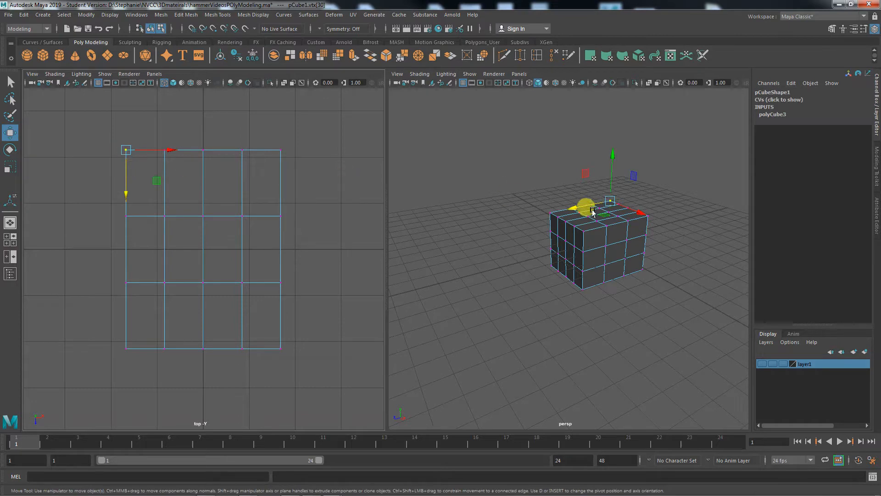
{"action": "left_click", "coordinate": [126, 349]}
{"action": "left_click", "coordinate": [281, 348]}
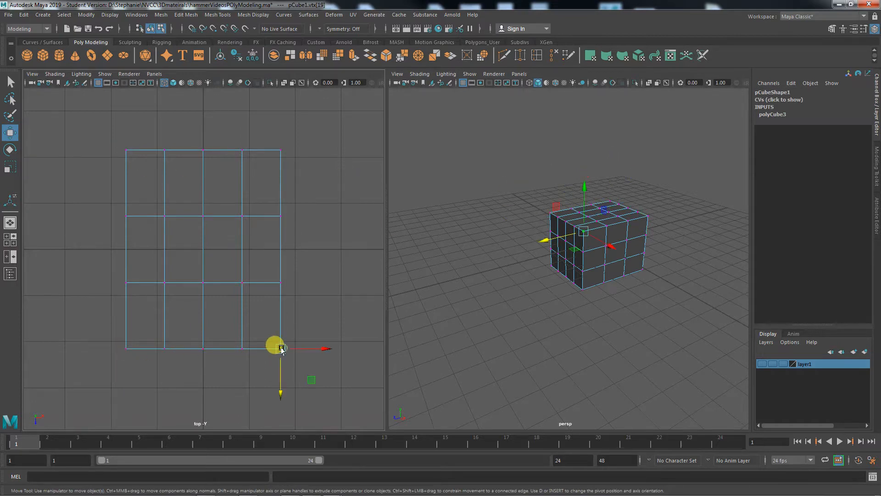
{"action": "left_click_drag", "start_coordinate": [504, 368], "coordinate": [575, 341], "text": "alt"}
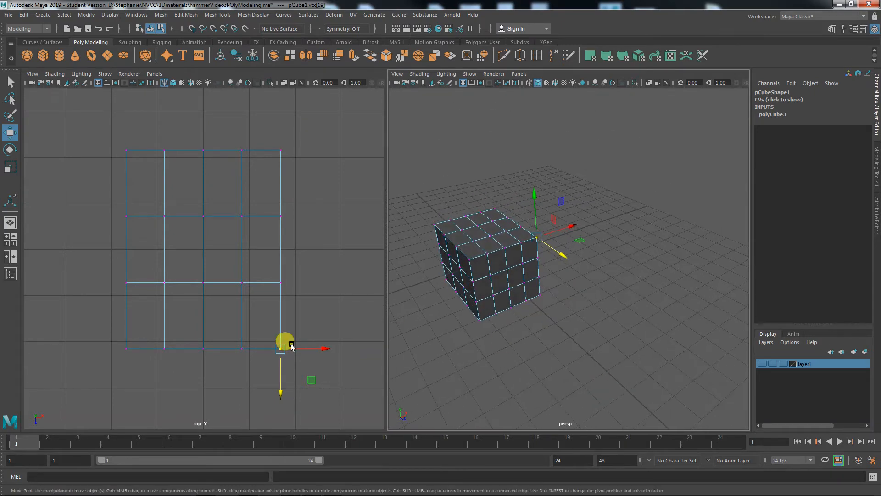
{"action": "left_click", "coordinate": [125, 347]}
{"action": "left_click", "coordinate": [126, 349]}
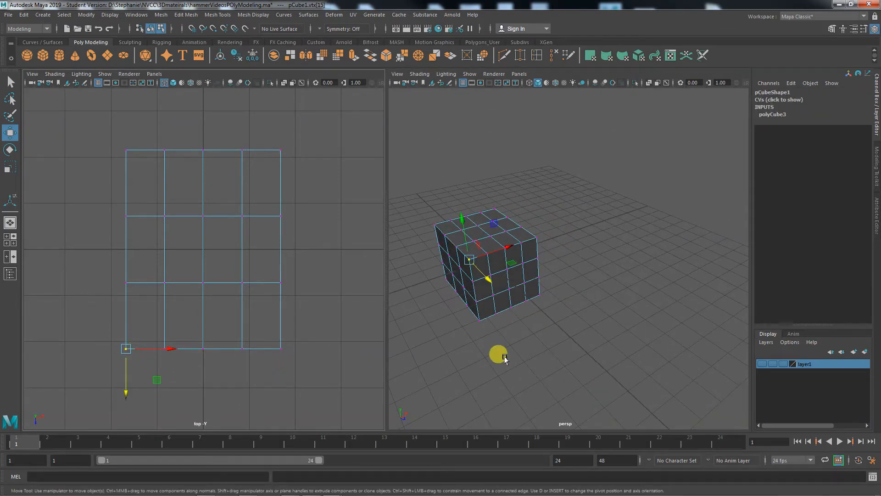
{"action": "left_click_drag", "start_coordinate": [497, 356], "coordinate": [553, 357], "text": "alt"}
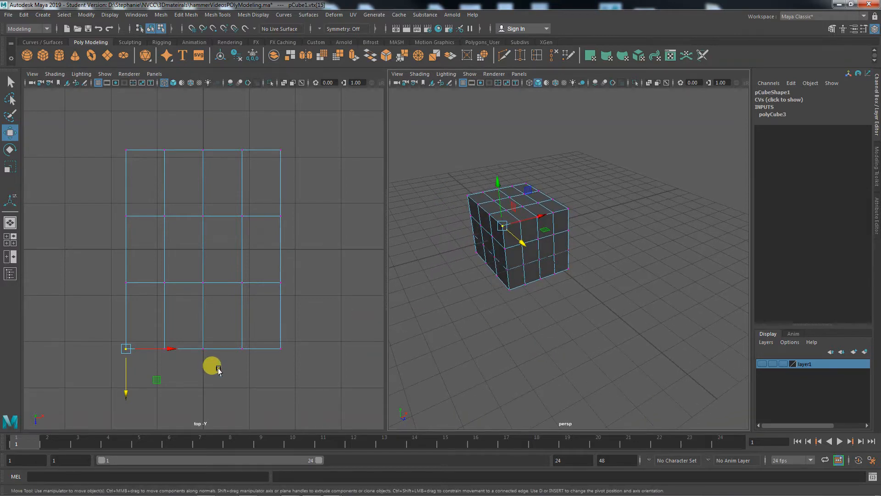
{"action": "left_click", "coordinate": [275, 349]}
{"action": "left_click", "coordinate": [280, 349]}
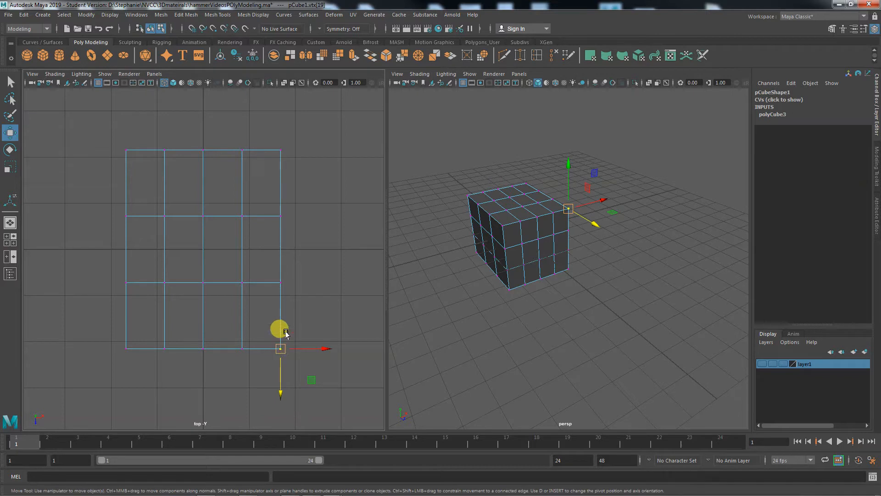
- Pick the interior vertices along the cube's rear inner row in the top view and check them from a level perspective
{"action": "left_click", "coordinate": [239, 216]}
{"action": "left_click", "coordinate": [201, 217]}
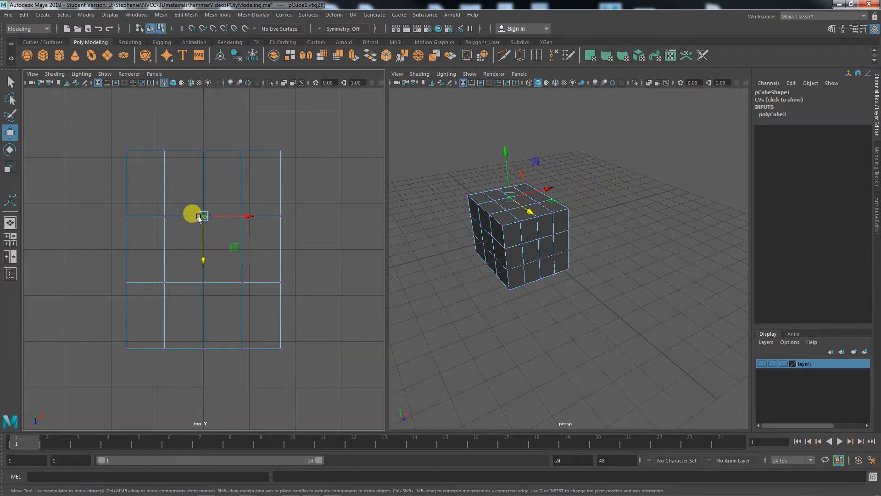
{"action": "left_click", "coordinate": [164, 216]}
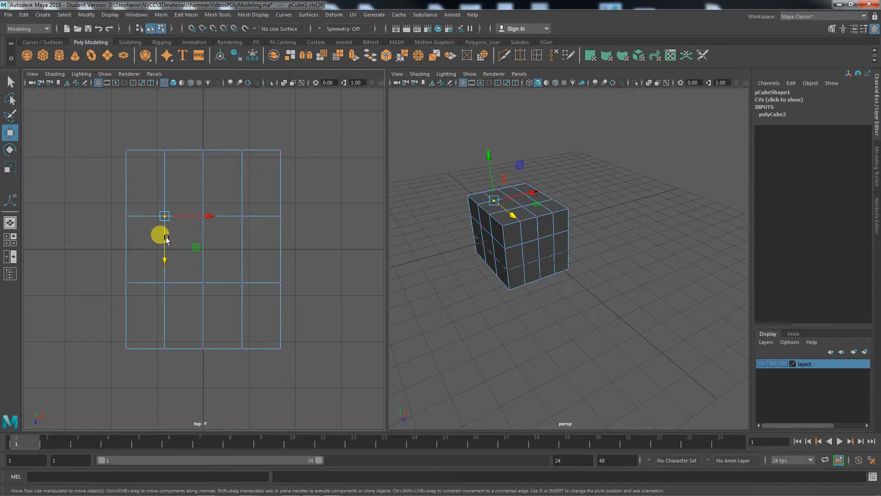
{"action": "left_click_drag", "start_coordinate": [577, 305], "coordinate": [509, 336], "text": "alt"}
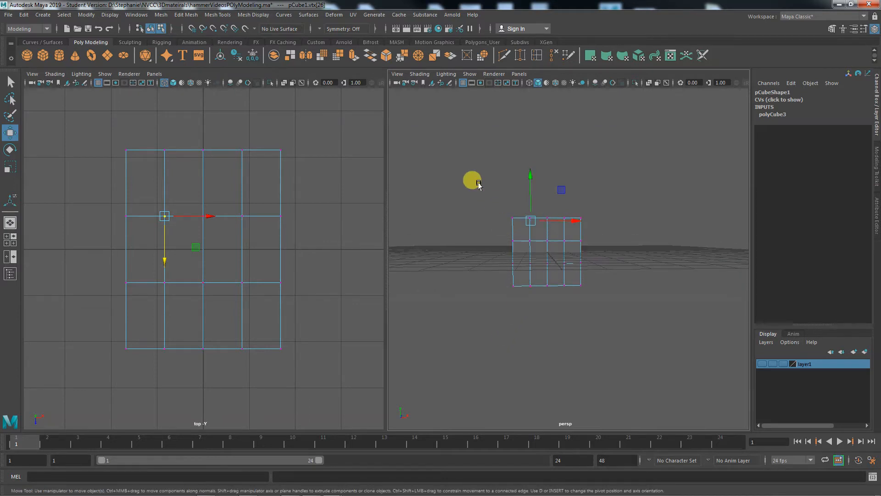
- Test marquee selection of the cube's top row of vertices in perspective, and pick single vertices along its upper edge
{"action": "left_click_drag", "start_coordinate": [478, 184], "coordinate": [604, 222]}
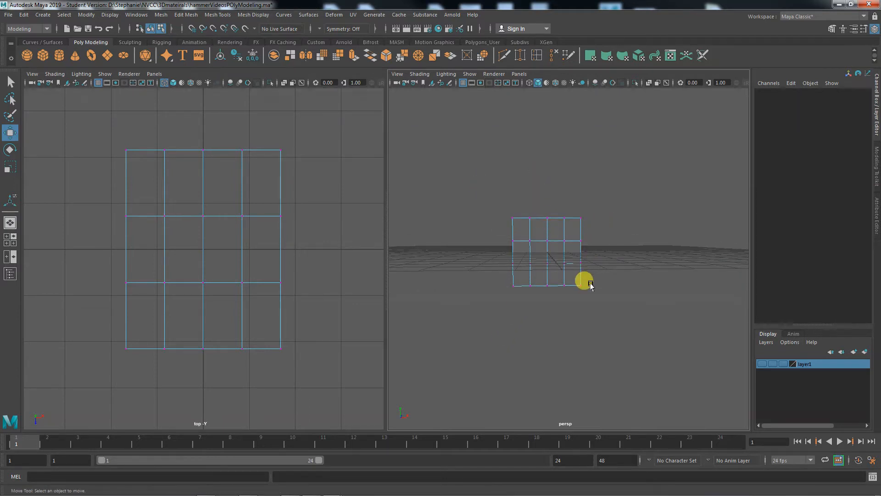
{"action": "left_click_drag", "start_coordinate": [493, 185], "coordinate": [588, 222]}
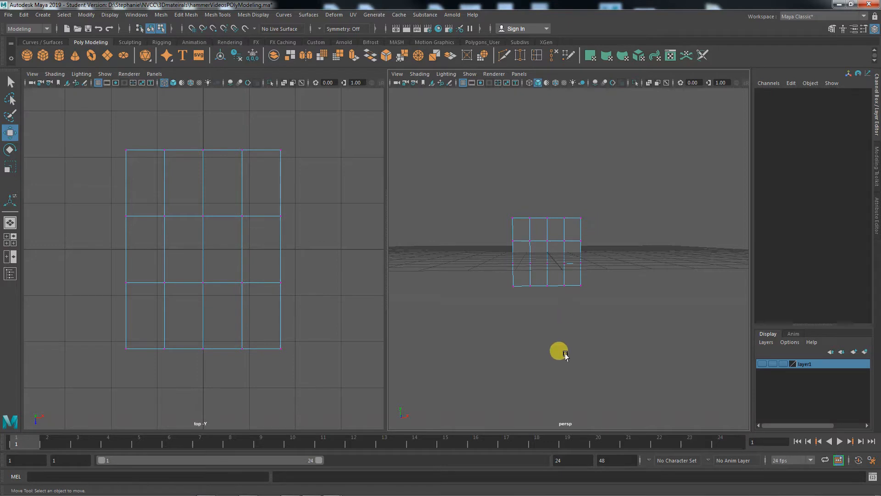
{"action": "left_click_drag", "start_coordinate": [566, 356], "coordinate": [544, 338], "text": "alt"}
{"action": "left_click_drag", "start_coordinate": [489, 191], "coordinate": [614, 228]}
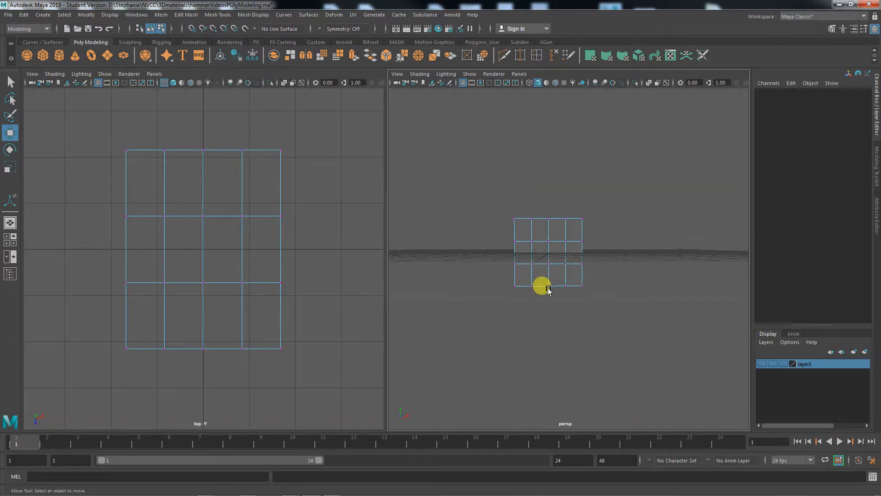
{"action": "left_click_drag", "start_coordinate": [549, 289], "coordinate": [569, 288], "text": "alt"}
{"action": "left_click", "coordinate": [551, 230]}
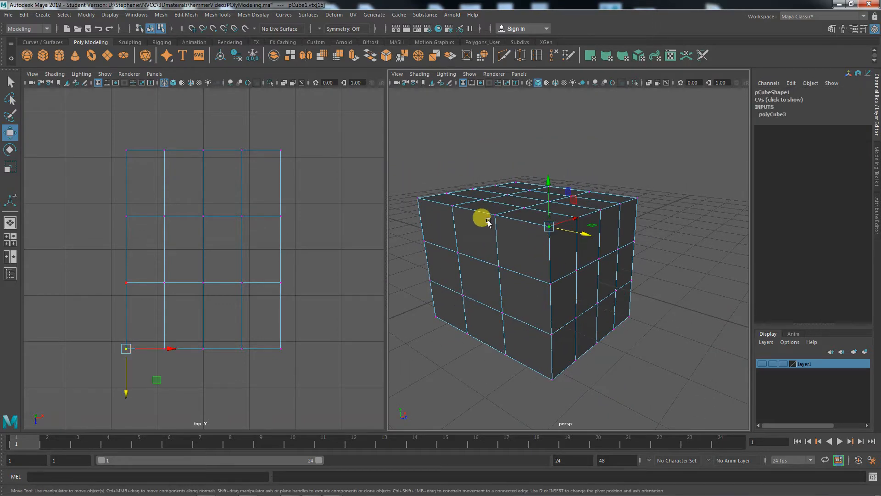
{"action": "left_click", "coordinate": [494, 214]}
{"action": "left_click_drag", "start_coordinate": [671, 183], "coordinate": [406, 227]}
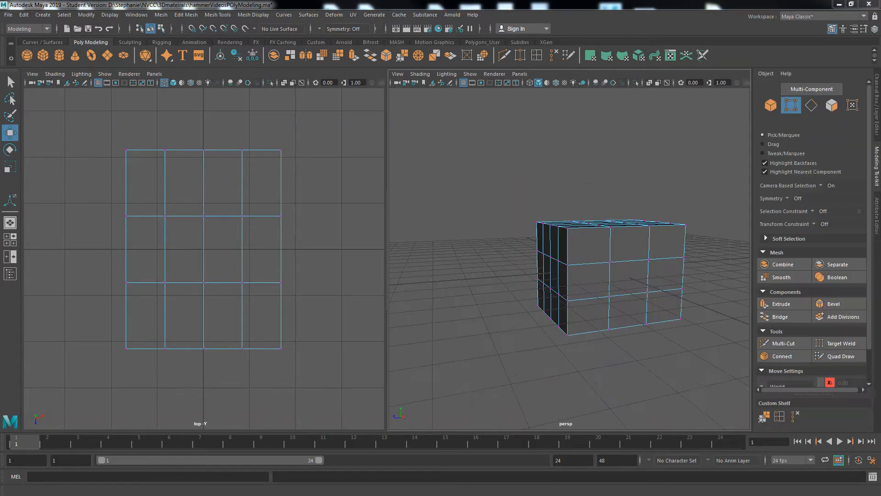
- Marquee-select the cube's front-left corner in the top view to test camera-based selection, checking the picked vertices in perspective
{"action": "left_click_drag", "start_coordinate": [665, 329], "coordinate": [484, 298], "text": "alt"}
{"action": "key", "text": "space"}
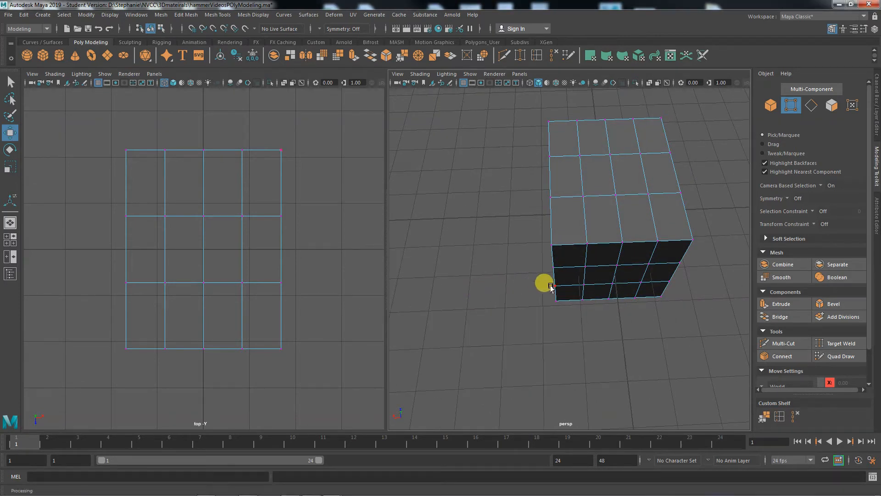
{"action": "left_click_drag", "start_coordinate": [584, 322], "coordinate": [535, 361], "text": "alt"}
{"action": "left_click_drag", "start_coordinate": [94, 315], "coordinate": [154, 357]}
{"action": "left_click_drag", "start_coordinate": [522, 371], "coordinate": [375, 364], "text": "alt"}
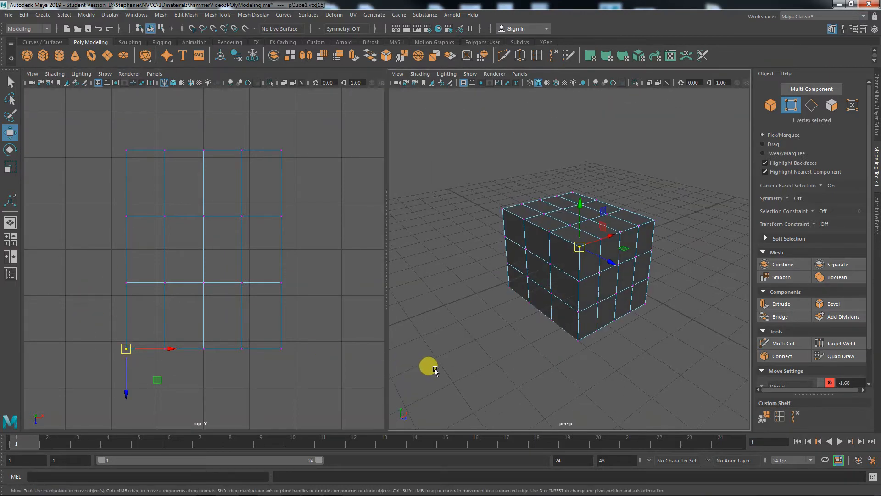
{"action": "left_click", "coordinate": [462, 370]}
{"action": "left_click_drag", "start_coordinate": [80, 329], "coordinate": [181, 379]}
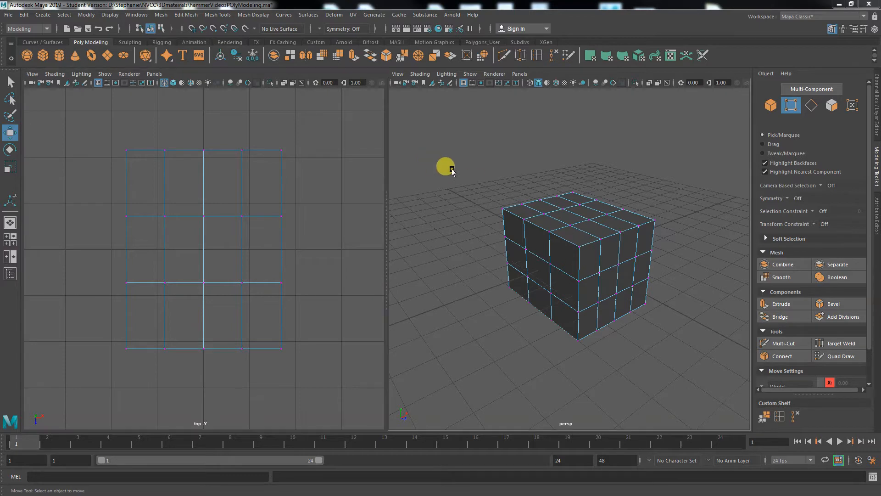
- Test marquee-selecting the cube's top row from a level perspective view, check which vertices are picked, and clear the selection
{"action": "left_click_drag", "start_coordinate": [476, 291], "coordinate": [508, 364], "text": "alt"}
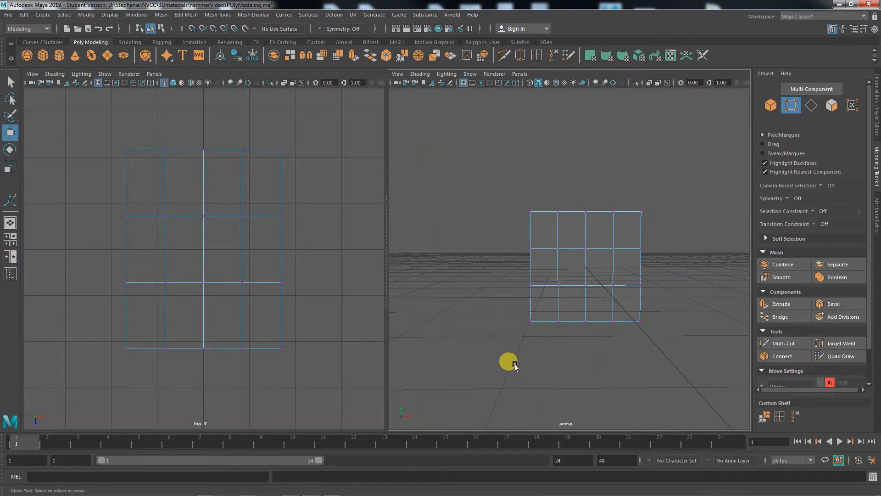
{"action": "left_click_drag", "start_coordinate": [464, 180], "coordinate": [694, 226]}
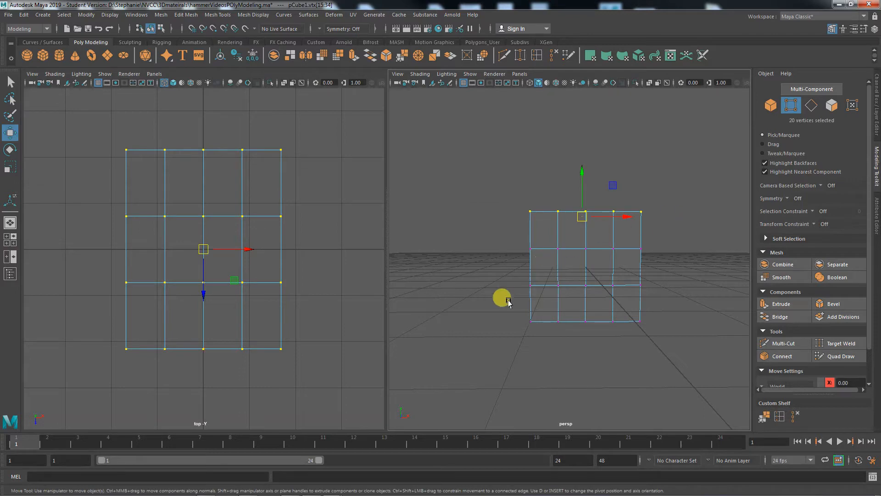
{"action": "left_click_drag", "start_coordinate": [476, 309], "coordinate": [507, 335], "text": "alt"}
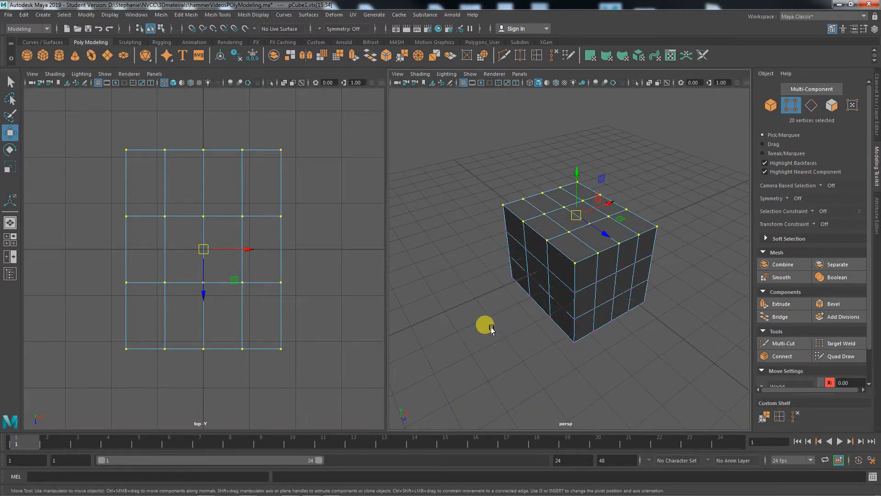
{"action": "left_click", "coordinate": [492, 328]}
{"action": "left_click_drag", "start_coordinate": [531, 364], "coordinate": [496, 383], "text": "alt"}
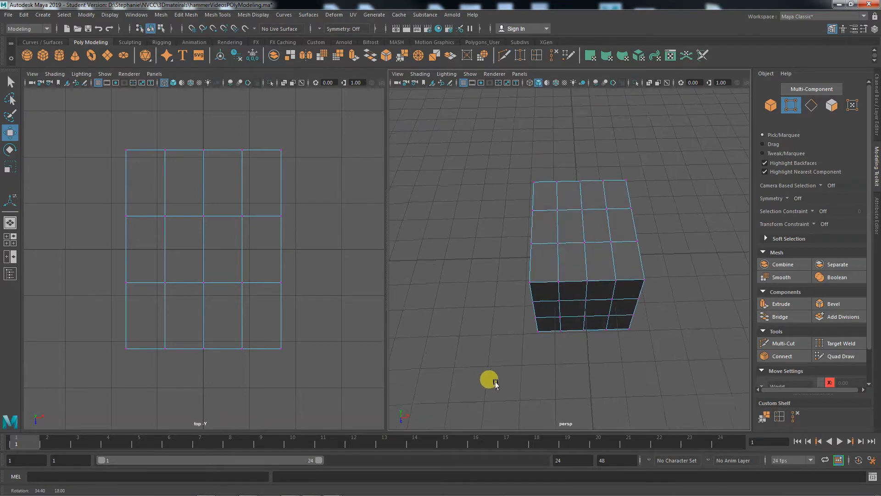
{"action": "middle_click_drag", "start_coordinate": [528, 392], "coordinate": [541, 345], "text": "alt"}
{"action": "left_click_drag", "start_coordinate": [543, 358], "coordinate": [551, 383], "text": "alt"}
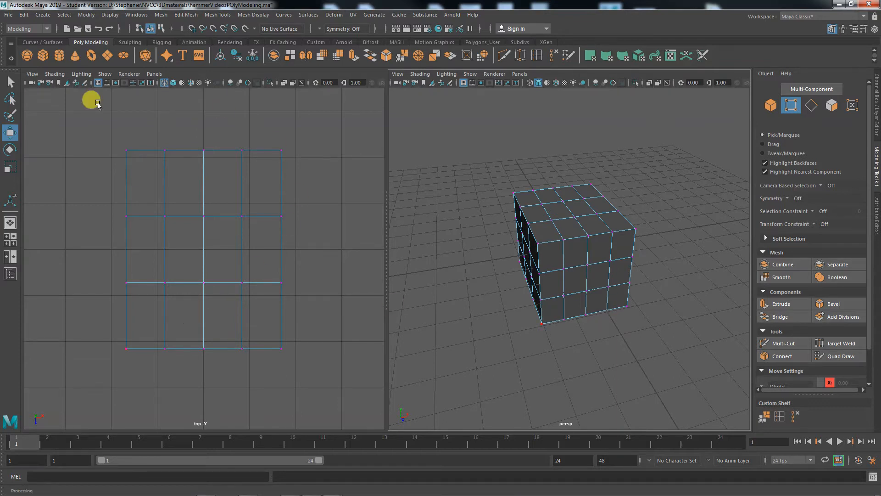
- Select the vertical columns of vertices at all four corners of the cube using the top view
{"action": "left_click_drag", "start_coordinate": [87, 326], "coordinate": [149, 364]}
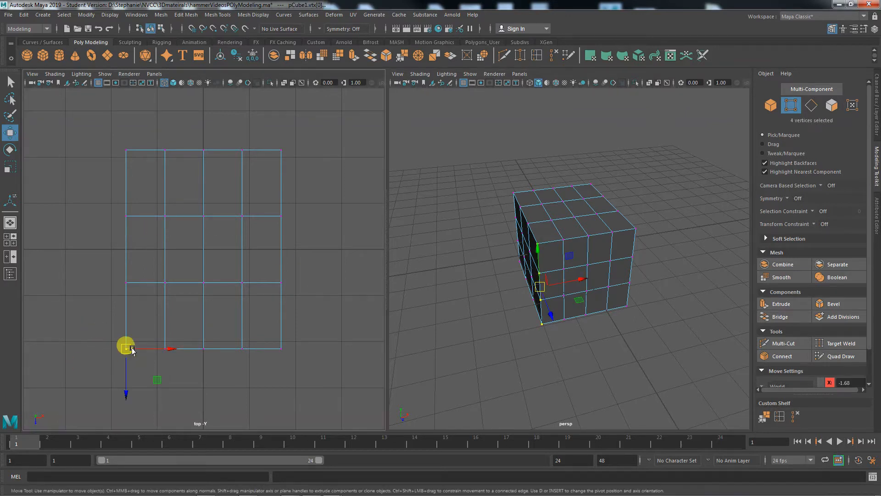
{"action": "left_click_drag", "start_coordinate": [555, 313], "coordinate": [514, 388], "text": "alt"}
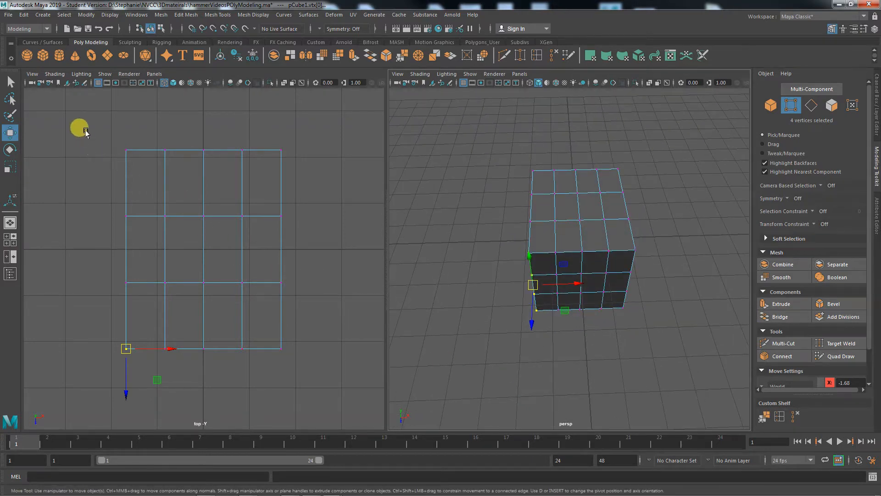
{"action": "left_click_drag", "start_coordinate": [87, 132], "coordinate": [145, 170]}
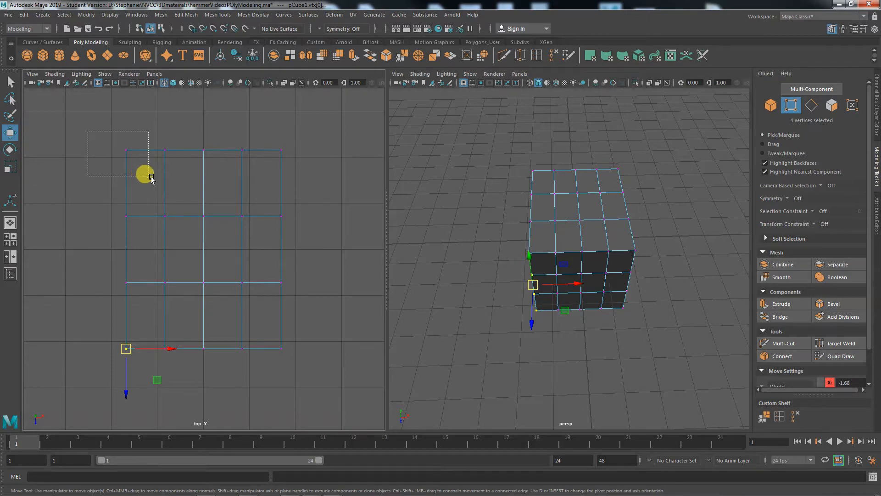
{"action": "mouse_move", "coordinate": [151, 178]}
{"action": "left_mouse_down"}
{"action": "mouse_move", "coordinate": [178, 179]}
{"action": "mouse_move", "coordinate": [140, 225]}
{"action": "mouse_move", "coordinate": [159, 208]}
{"action": "mouse_move", "coordinate": [144, 173]}
{"action": "left_mouse_up"}
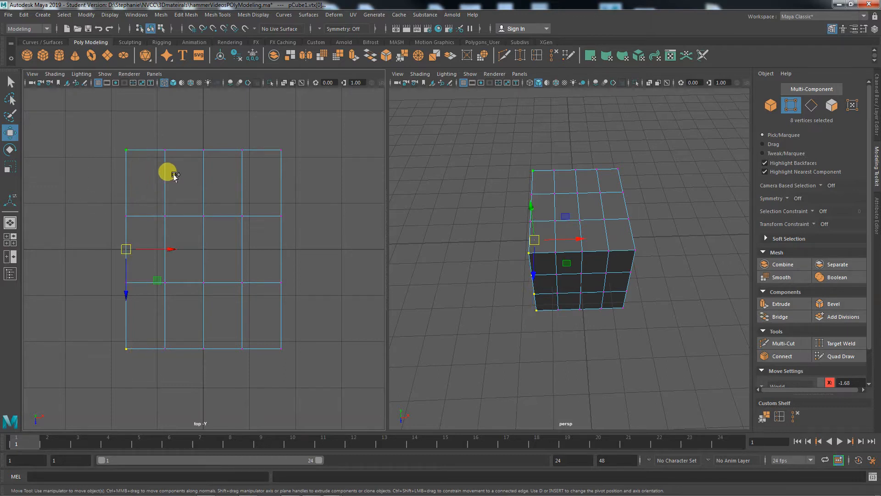
{"action": "left_click_drag", "start_coordinate": [261, 133], "coordinate": [303, 175], "text": "shift"}
{"action": "left_click_drag", "start_coordinate": [267, 341], "coordinate": [305, 367], "text": "shift"}
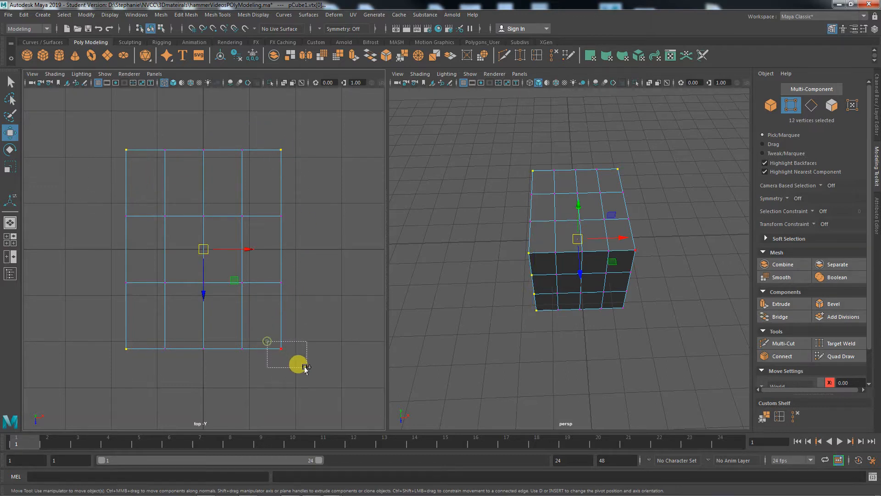
{"action": "left_click_drag", "start_coordinate": [583, 374], "coordinate": [574, 397], "text": "alt"}
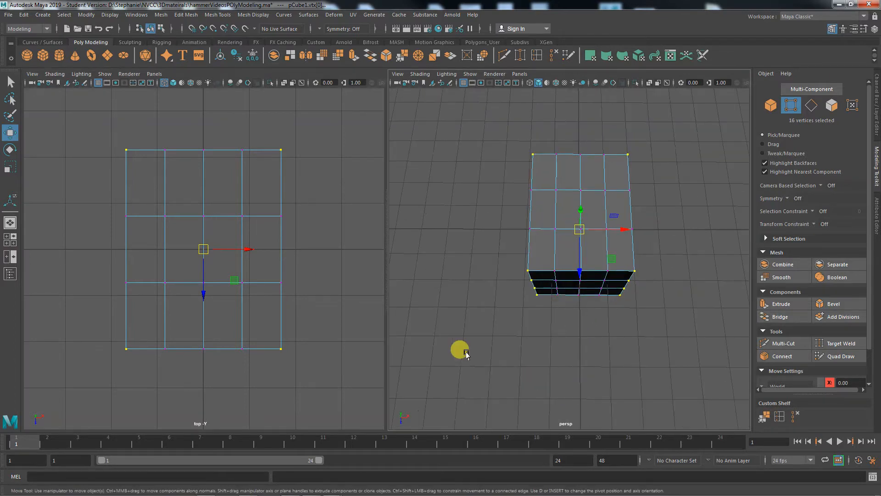
- Scale the four corner vertex columns inward along X and Z to start rounding the cube's outline
{"action": "key", "text": "e"}
{"action": "key", "text": "r"}
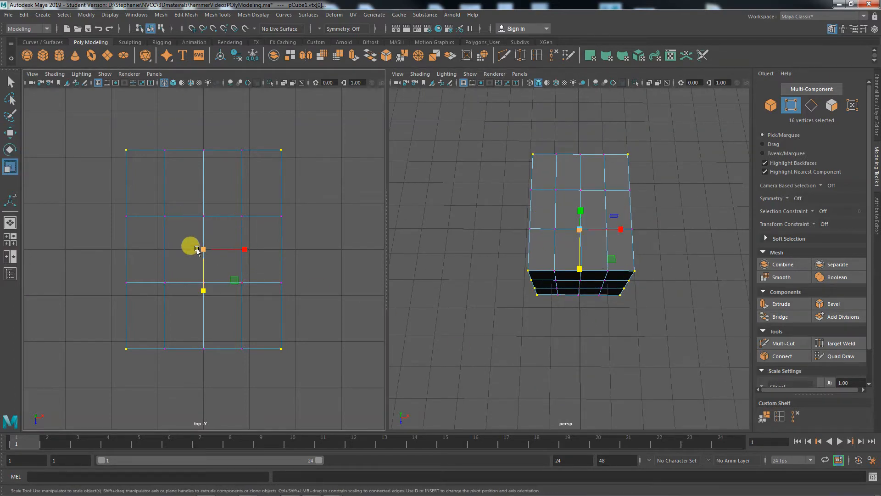
{"action": "left_click_drag", "start_coordinate": [243, 251], "coordinate": [236, 252]}
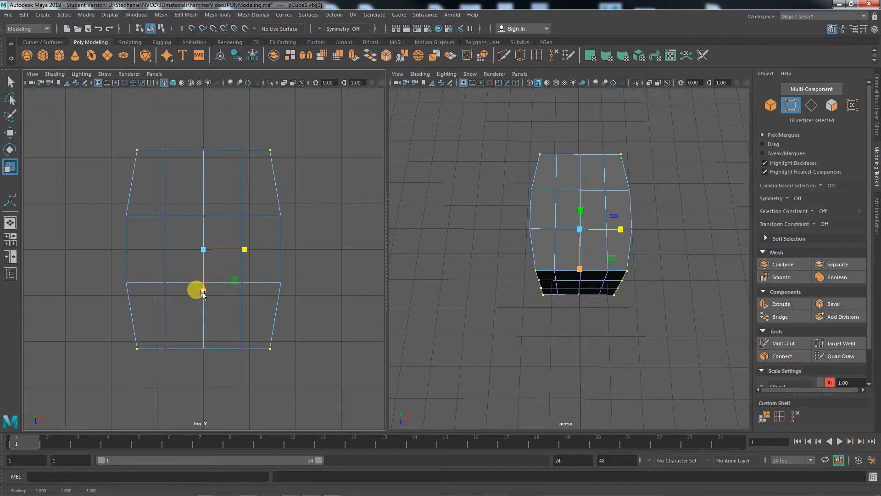
{"action": "left_click_drag", "start_coordinate": [203, 294], "coordinate": [204, 284]}
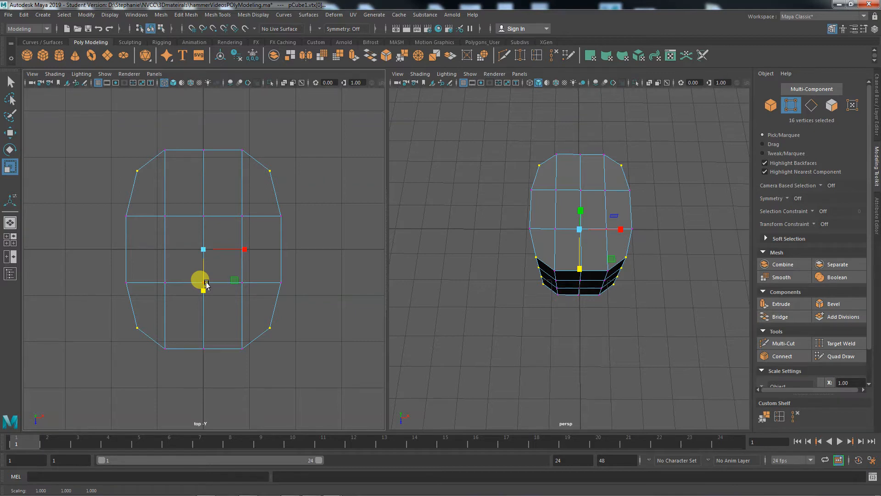
{"action": "left_click_drag", "start_coordinate": [202, 292], "coordinate": [202, 290]}
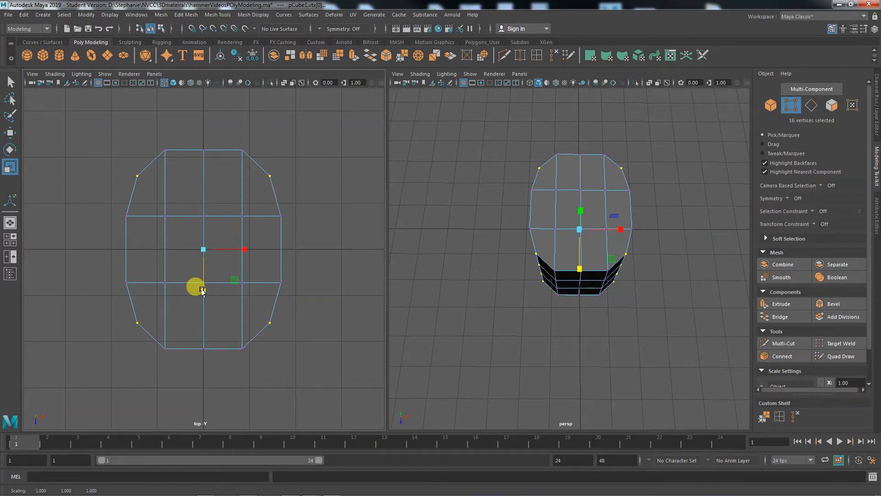
- Select the vertex columns on either side of the front and rear centre lines and scale them slightly inward along Z
{"action": "left_click_drag", "start_coordinate": [150, 133], "coordinate": [171, 163]}
{"action": "left_click_drag", "start_coordinate": [229, 135], "coordinate": [251, 157], "text": "shift"}
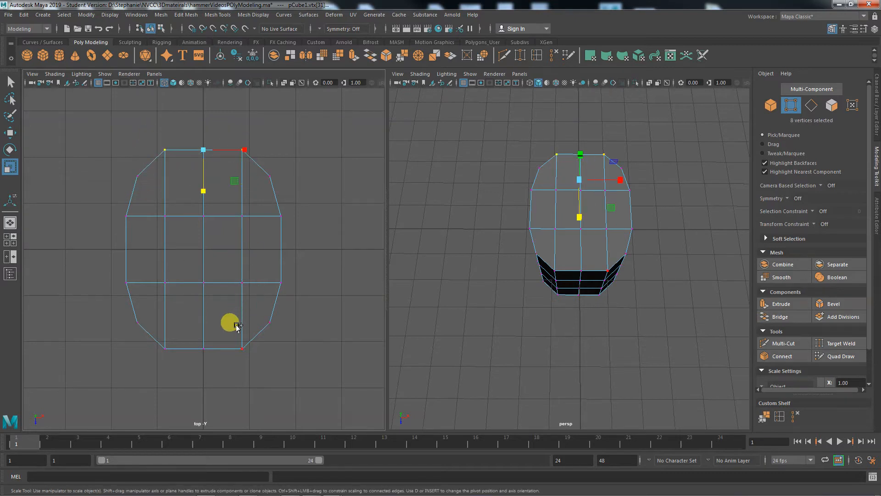
{"action": "left_click_drag", "start_coordinate": [236, 326], "coordinate": [235, 364], "text": "shift"}
{"action": "left_click_drag", "start_coordinate": [157, 331], "coordinate": [174, 366], "text": "shift"}
{"action": "left_click_drag", "start_coordinate": [204, 291], "coordinate": [202, 288]}
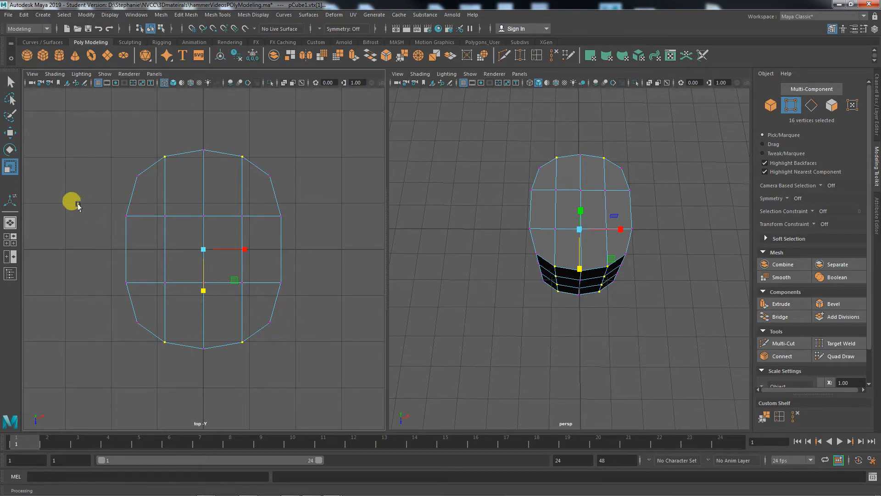
- Select the middle vertex columns on both sides of the cube and scale them slightly outward along X
{"action": "left_click_drag", "start_coordinate": [78, 205], "coordinate": [135, 293]}
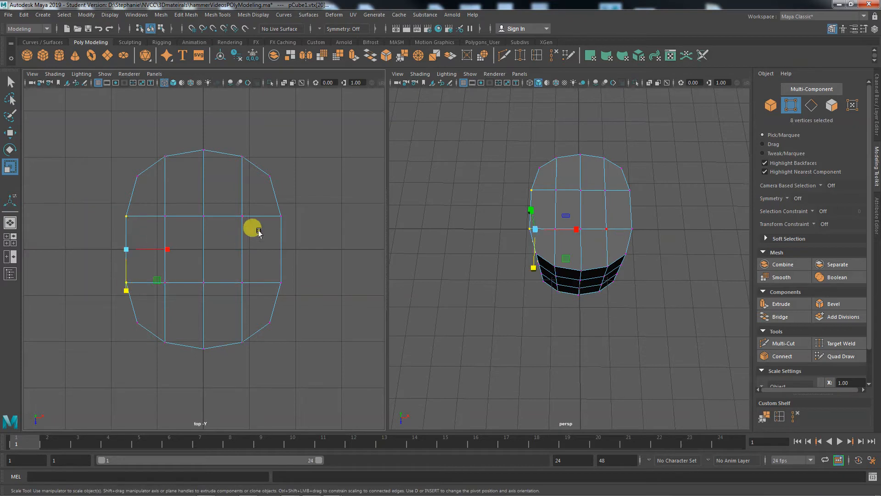
{"action": "left_click_drag", "start_coordinate": [278, 237], "coordinate": [291, 301], "text": "shift"}
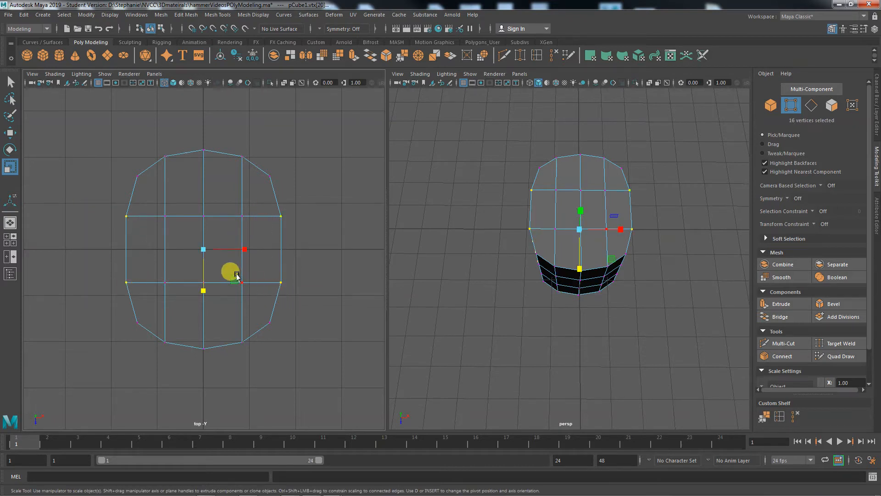
{"action": "left_click", "coordinate": [244, 250]}
{"action": "left_click_drag", "start_coordinate": [244, 250], "coordinate": [235, 249]}
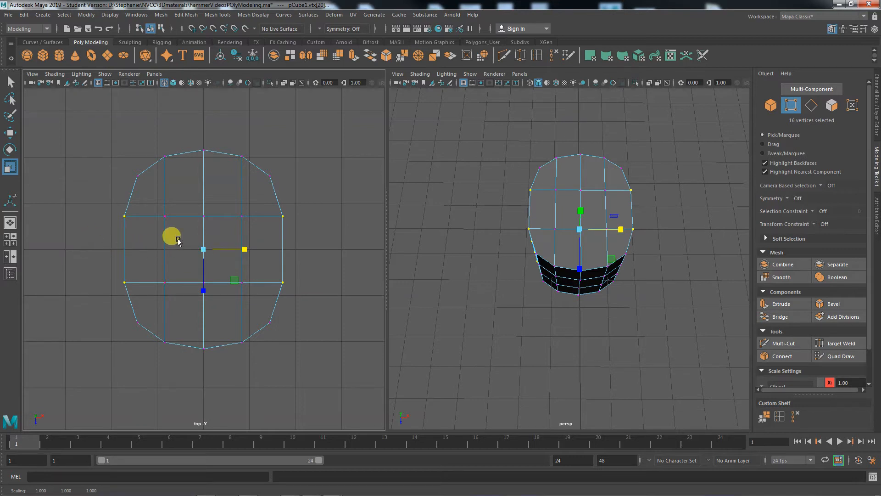
- Reselect the four corner vertex columns and scale them slightly further inward along Z to even out the curve
{"action": "left_click_drag", "start_coordinate": [107, 168], "coordinate": [282, 188]}
{"action": "left_click_drag", "start_coordinate": [114, 313], "coordinate": [276, 326]}
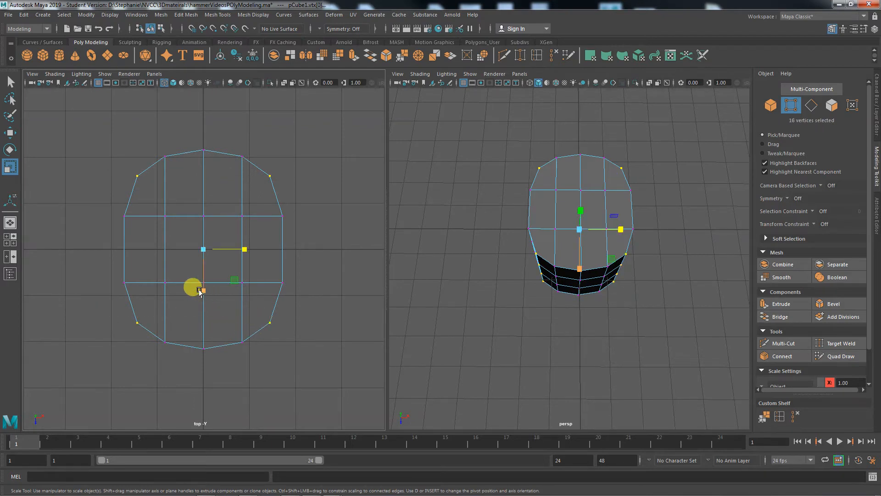
{"action": "left_click_drag", "start_coordinate": [202, 291], "coordinate": [203, 288]}
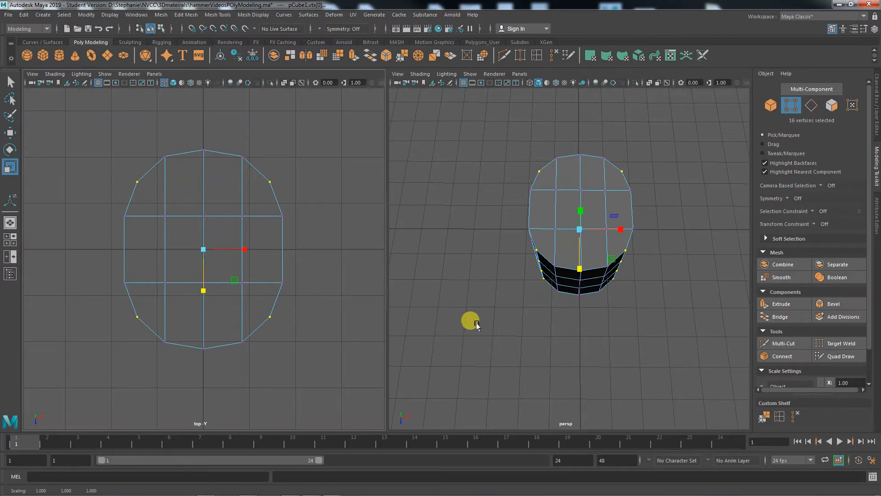
- Return to object mode, check the rounded shape unselected in the perspective view, and select the whole object
{"action": "left_click_drag", "start_coordinate": [476, 324], "coordinate": [560, 331], "text": "alt"}
{"action": "right_click_drag", "start_coordinate": [550, 234], "coordinate": [580, 222]}
{"action": "left_click_drag", "start_coordinate": [545, 340], "coordinate": [574, 295], "text": "alt"}
{"action": "left_click", "coordinate": [567, 350]}
{"action": "mouse_move", "coordinate": [567, 375]}
{"action": "left_mouse_down", "text": "alt"}
{"action": "mouse_move", "coordinate": [554, 356]}
{"action": "mouse_move", "coordinate": [604, 358]}
{"action": "mouse_move", "coordinate": [627, 384]}
{"action": "mouse_move", "coordinate": [567, 373]}
{"action": "left_mouse_up", "text": "alt"}
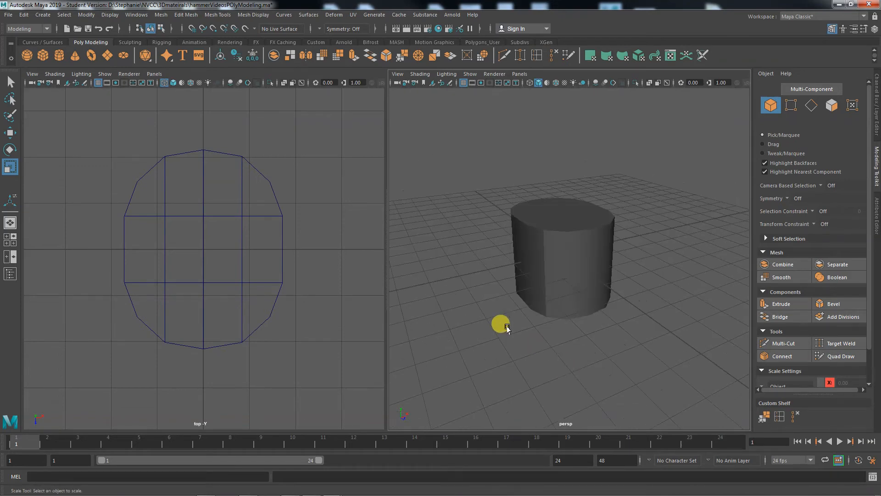
{"action": "left_click", "coordinate": [560, 265]}
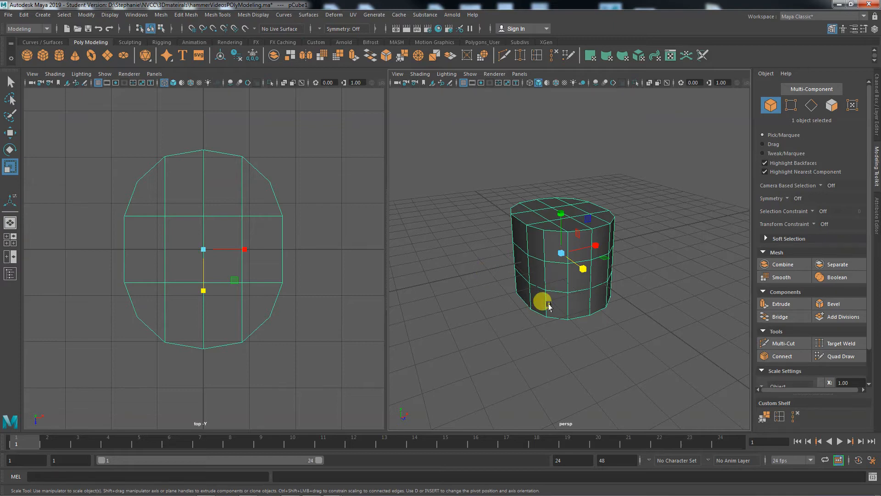
- Maximize the perspective view and turn on the visibility of layer1 to show the reference hammers
{"action": "key", "text": "space"}
{"action": "left_click_drag", "start_coordinate": [468, 354], "coordinate": [399, 368], "text": "alt"}
{"action": "right_click_drag", "start_coordinate": [594, 384], "coordinate": [430, 372], "text": "alt"}
{"action": "left_click_drag", "start_coordinate": [430, 372], "coordinate": [469, 407], "text": "alt"}
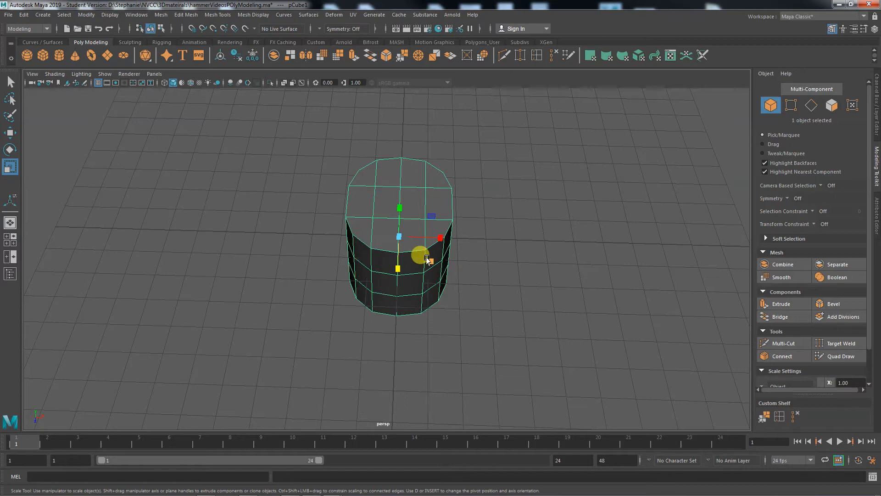
{"action": "scroll", "coordinate": [801, 327], "scroll_direction": "down", "scroll_amount": 2}
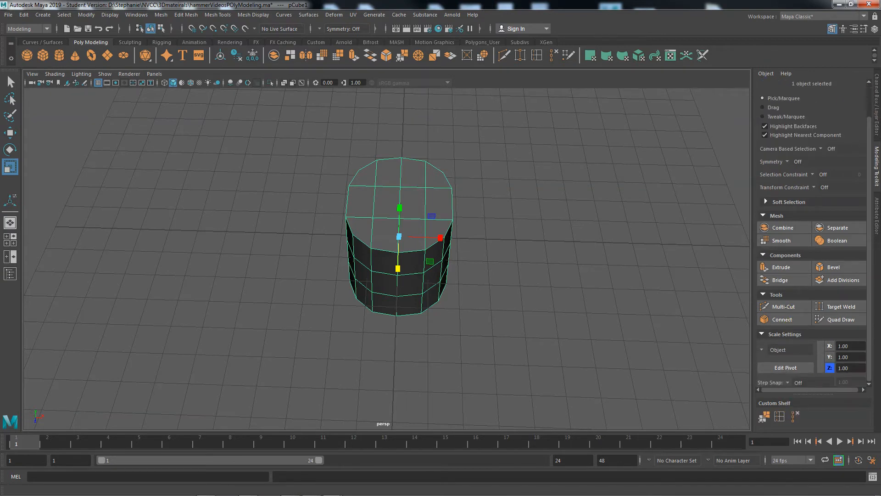
{"action": "left_click", "coordinate": [877, 102]}
{"action": "left_click", "coordinate": [762, 363]}
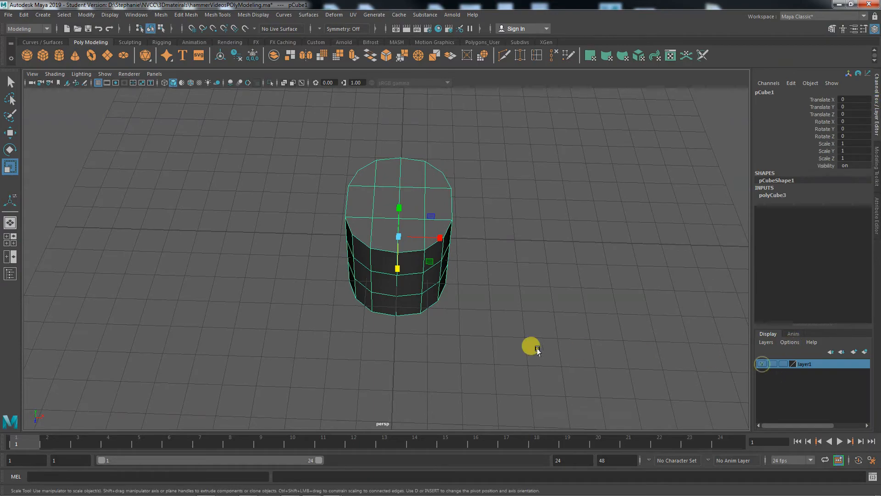
- Examine the tapered handle ends of the reference hammers beside the rounded block
{"action": "left_click_drag", "start_coordinate": [403, 366], "coordinate": [246, 334], "text": "alt"}
{"action": "right_click_drag", "start_coordinate": [246, 335], "coordinate": [453, 395], "text": "alt"}
{"action": "middle_click_drag", "start_coordinate": [453, 395], "coordinate": [555, 420], "text": "alt"}
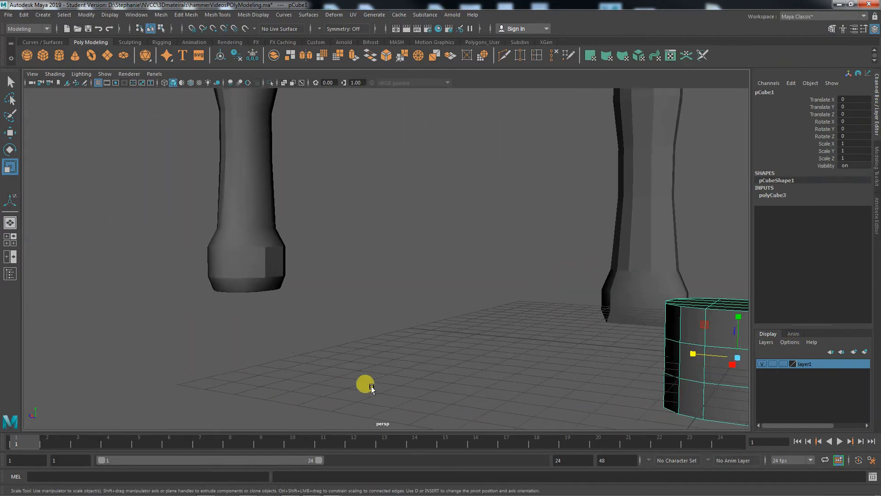
{"action": "left_click_drag", "start_coordinate": [376, 388], "coordinate": [477, 389], "text": "alt"}
{"action": "right_click_drag", "start_coordinate": [460, 390], "coordinate": [284, 378], "text": "alt"}
{"action": "left_click_drag", "start_coordinate": [284, 378], "coordinate": [557, 362], "text": "alt"}
{"action": "left_click", "coordinate": [216, 320]}
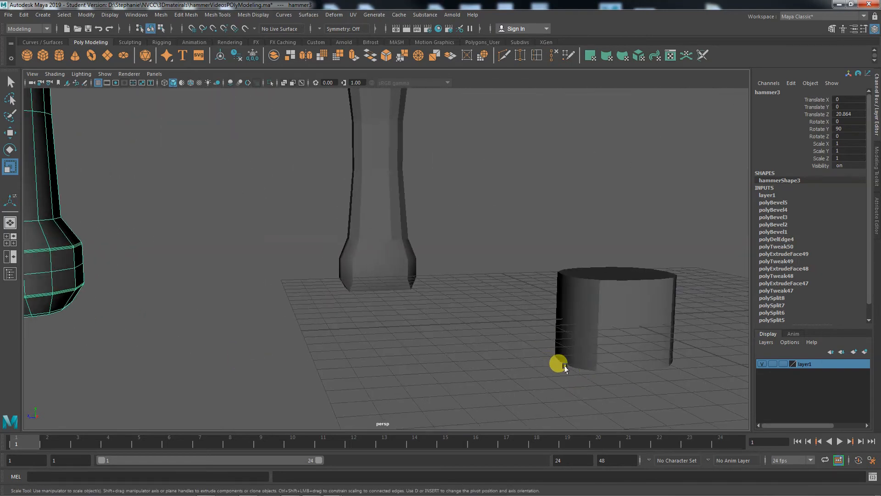
- Frame the rounded block pCube1 in a level view and select its bottom row of vertices
{"action": "left_click", "coordinate": [594, 307]}
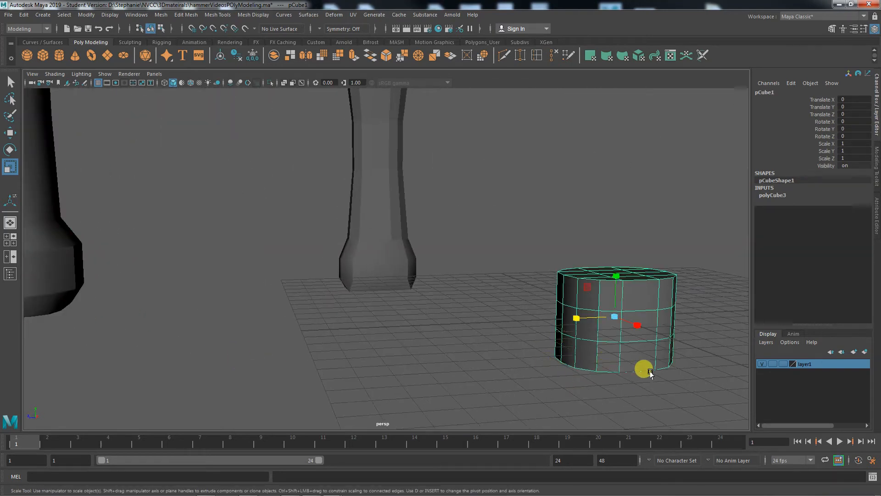
{"action": "key", "text": "f"}
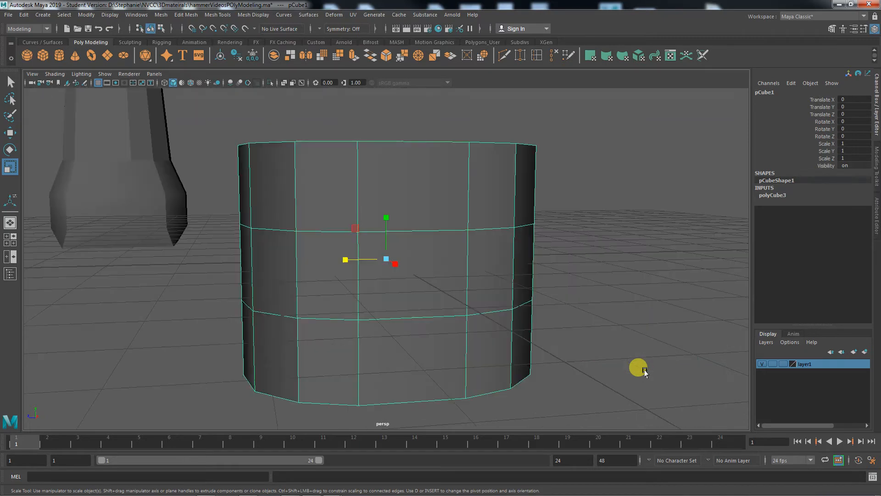
{"action": "right_click_drag", "start_coordinate": [627, 369], "coordinate": [386, 351], "text": "alt"}
{"action": "left_click_drag", "start_coordinate": [386, 351], "coordinate": [406, 371], "text": "alt"}
{"action": "right_click_drag", "start_coordinate": [387, 314], "coordinate": [344, 232]}
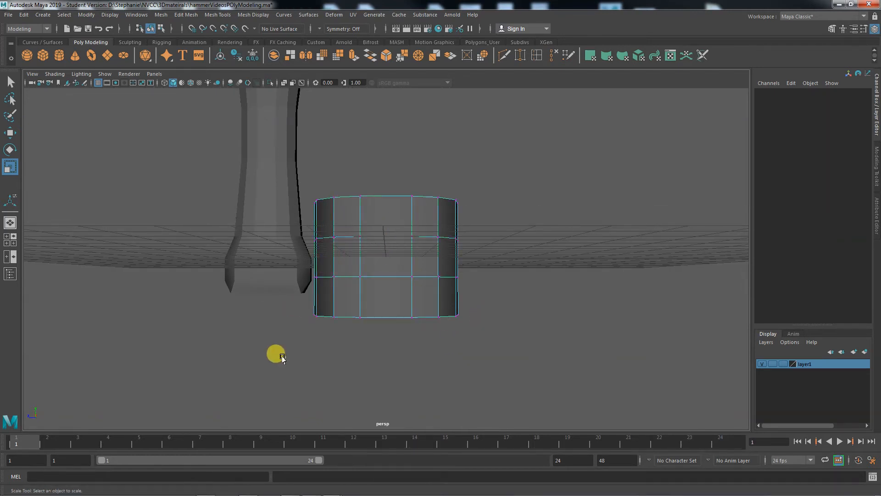
{"action": "left_click_drag", "start_coordinate": [278, 302], "coordinate": [505, 370]}
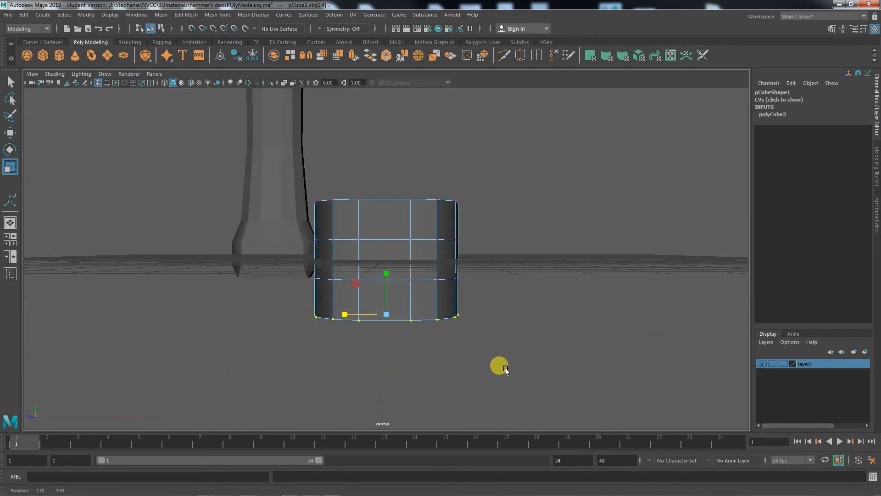
- Scale the bottom row of vertices slightly inward along Z and X to taper the base of the block
{"action": "left_click_drag", "start_coordinate": [345, 313], "coordinate": [350, 314]}
{"action": "left_click_drag", "start_coordinate": [393, 359], "coordinate": [333, 336], "text": "alt"}
{"action": "left_click_drag", "start_coordinate": [457, 370], "coordinate": [423, 369], "text": "alt"}
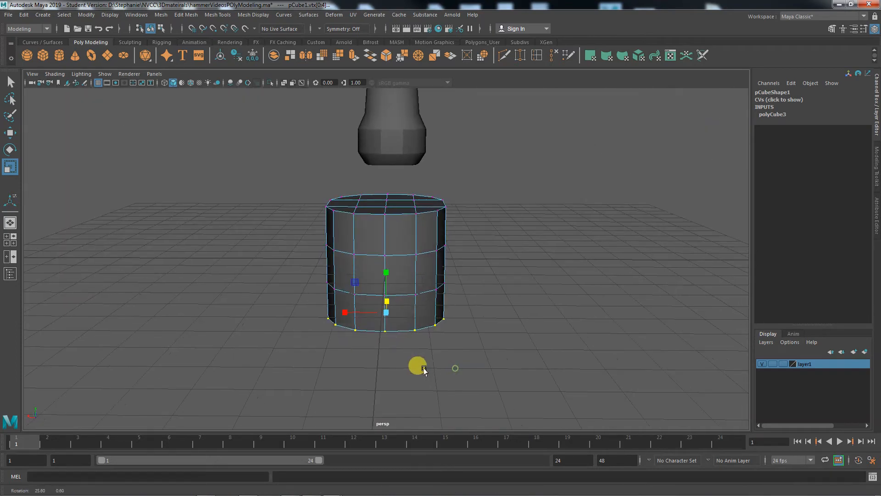
{"action": "left_click_drag", "start_coordinate": [344, 315], "coordinate": [346, 315]}
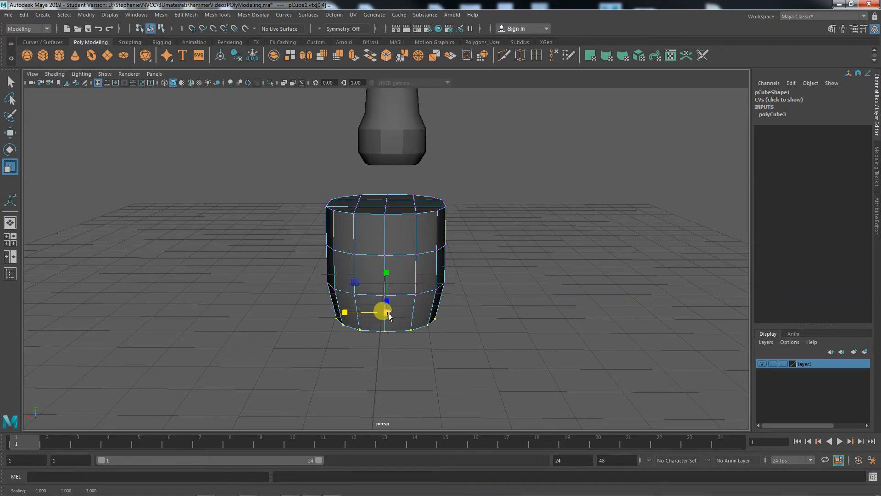
- Undo the last scale and scale the bottom row of vertices on pCube1 slightly inward along Z
{"action": "left_click_drag", "start_coordinate": [388, 313], "coordinate": [388, 314]}
{"action": "key", "text": "ctrl+z"}
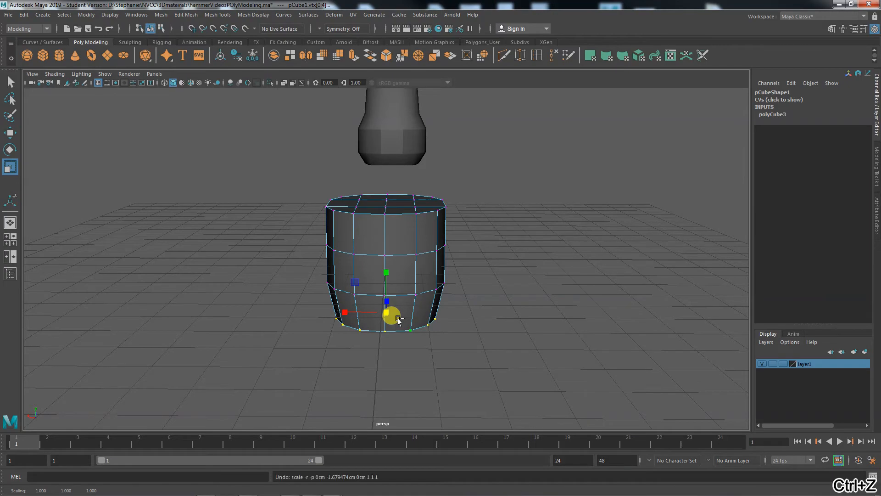
{"action": "left_click_drag", "start_coordinate": [386, 389], "coordinate": [480, 332], "text": "alt"}
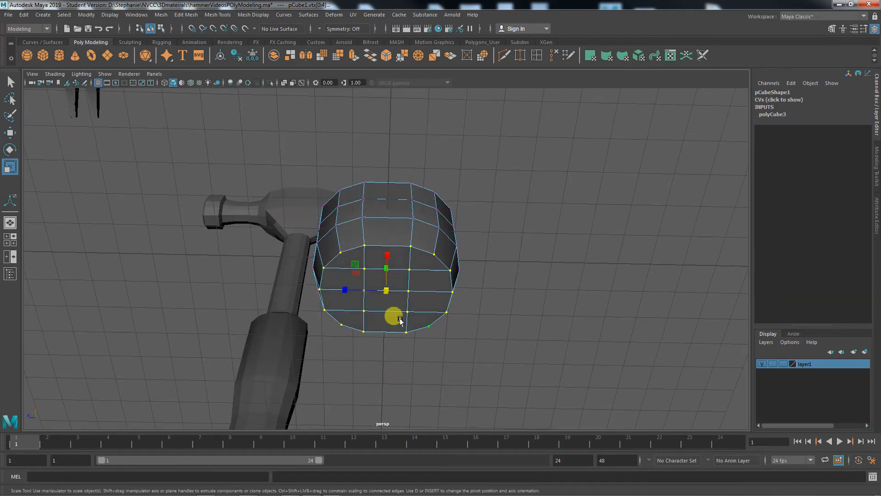
{"action": "left_click_drag", "start_coordinate": [426, 380], "coordinate": [383, 368], "text": "alt"}
{"action": "left_click_drag", "start_coordinate": [342, 307], "coordinate": [344, 307]}
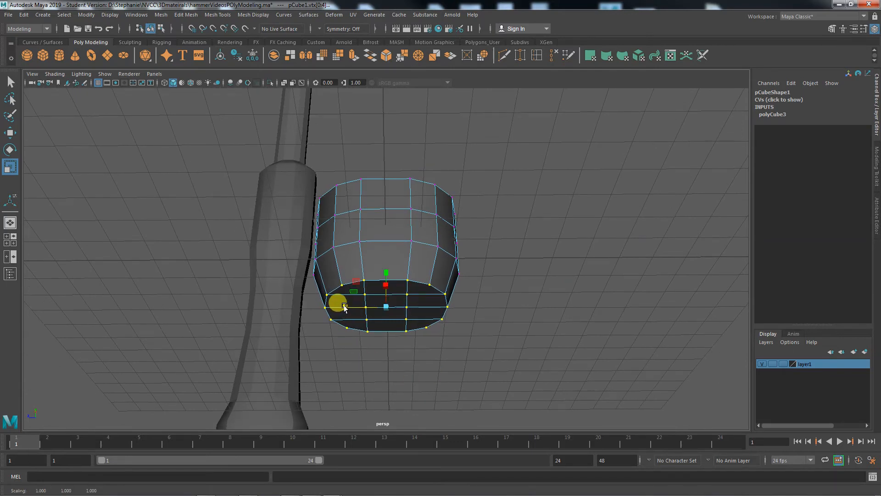
- Move the bottom row of vertices up along Y to shorten the tapered section of the block
{"action": "left_click_drag", "start_coordinate": [427, 376], "coordinate": [434, 405], "text": "alt"}
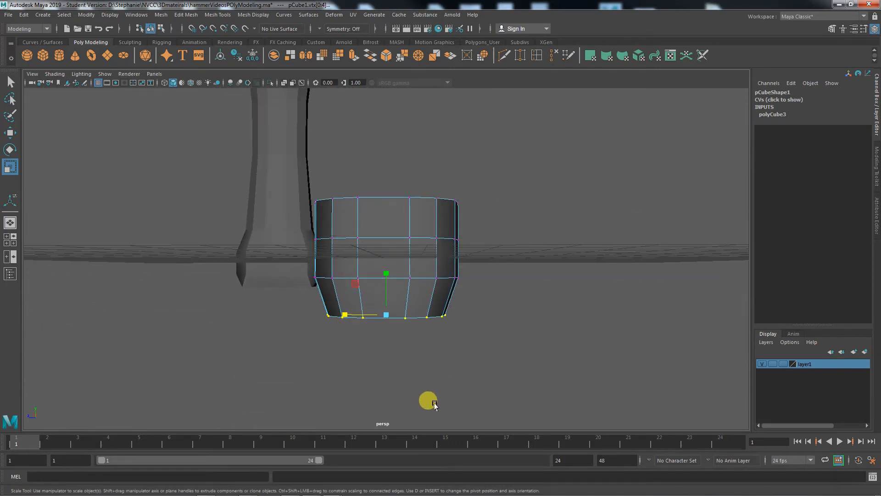
{"action": "key", "text": "w"}
{"action": "left_click_drag", "start_coordinate": [386, 272], "coordinate": [385, 254]}
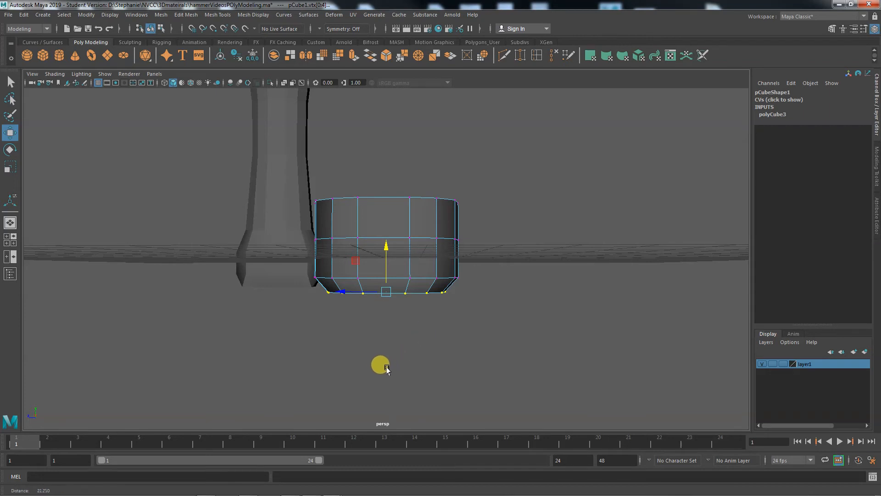
- Compare the tapered base of the block with the handle end of hammer3 and reselect pCube1
{"action": "left_click_drag", "start_coordinate": [378, 366], "coordinate": [585, 404], "text": "alt"}
{"action": "left_click", "coordinate": [63, 240]}
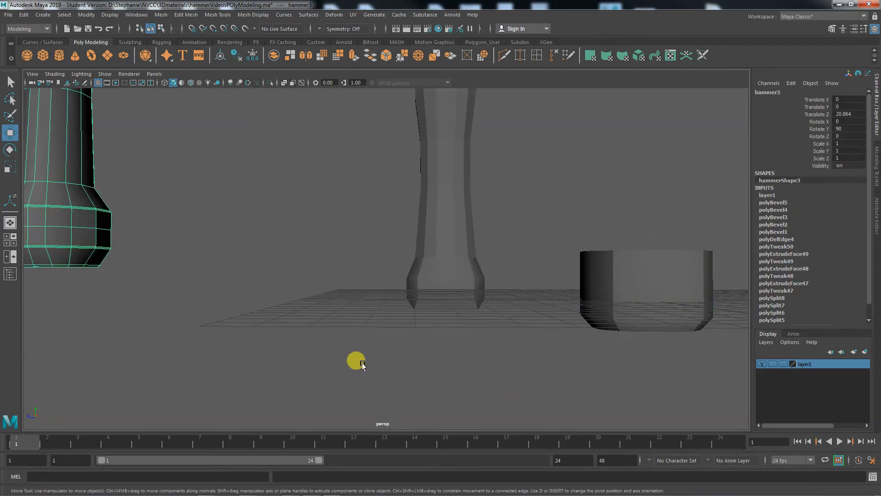
{"action": "left_click_drag", "start_coordinate": [507, 391], "coordinate": [321, 375], "text": "alt"}
{"action": "right_click_drag", "start_coordinate": [321, 376], "coordinate": [440, 358], "text": "alt"}
{"action": "left_click", "coordinate": [437, 340]}
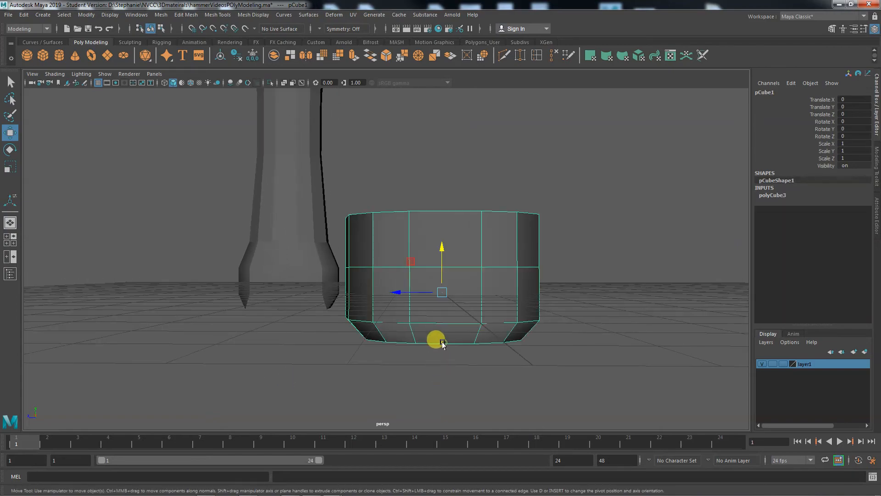
- Switch pCube1 to vertex mode and select only its bottom row of vertices, undoing any stray vertex selection
{"action": "left_click_drag", "start_coordinate": [478, 380], "coordinate": [433, 315], "text": "alt"}
{"action": "right_click_drag", "start_coordinate": [441, 234], "coordinate": [406, 235]}
{"action": "left_click_drag", "start_coordinate": [501, 351], "coordinate": [530, 390], "text": "alt"}
{"action": "left_click", "coordinate": [530, 390]}
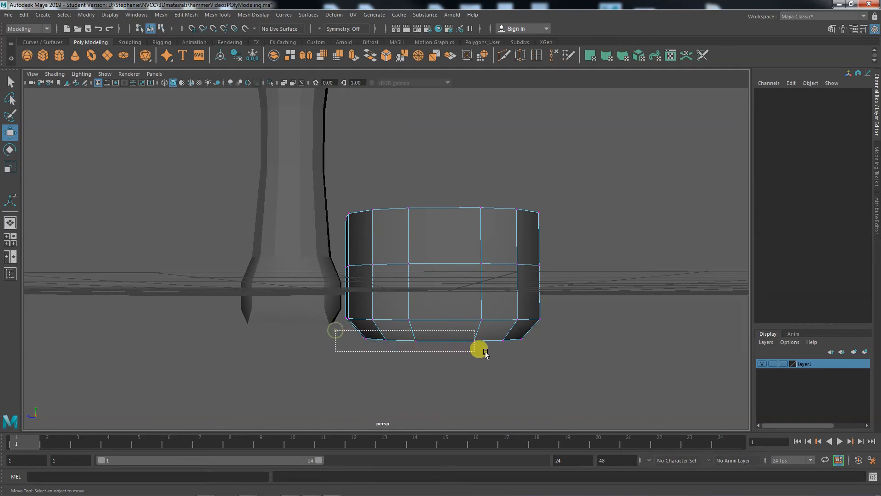
{"action": "left_click_drag", "start_coordinate": [485, 351], "coordinate": [442, 376]}
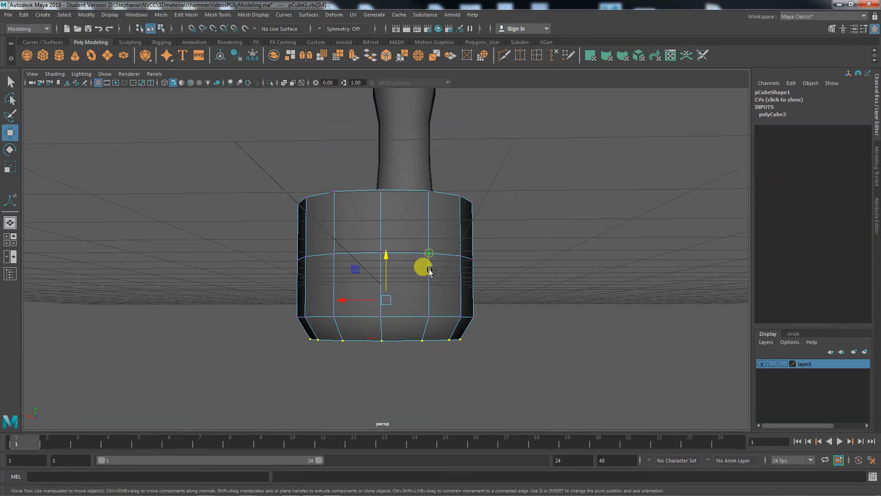
{"action": "left_click_drag", "start_coordinate": [429, 400], "coordinate": [509, 403], "text": "alt"}
{"action": "left_click_drag", "start_coordinate": [523, 349], "coordinate": [425, 302], "text": "alt"}
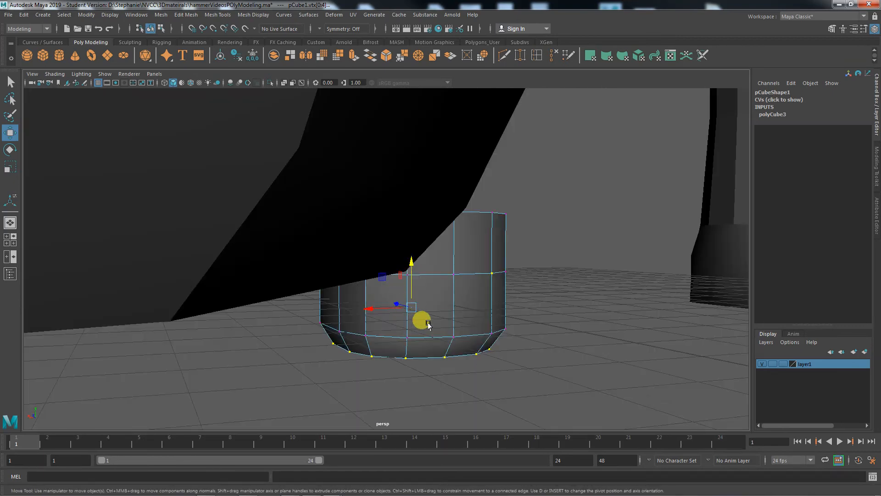
{"action": "key", "text": "ctrl+z"}
- Scale the bottom row of vertices slightly along X and clear the vertex selection
{"action": "left_click_drag", "start_coordinate": [478, 374], "coordinate": [515, 384], "text": "alt"}
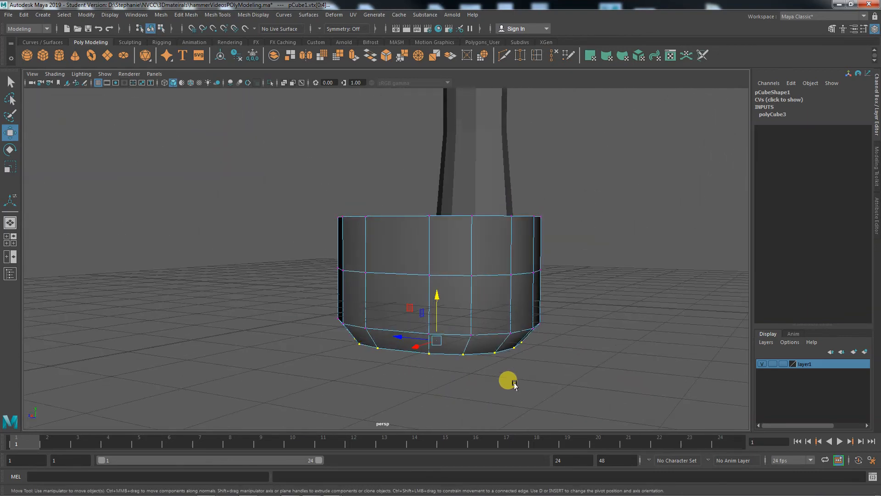
{"action": "key", "text": "r"}
{"action": "left_click_drag", "start_coordinate": [415, 348], "coordinate": [418, 348]}
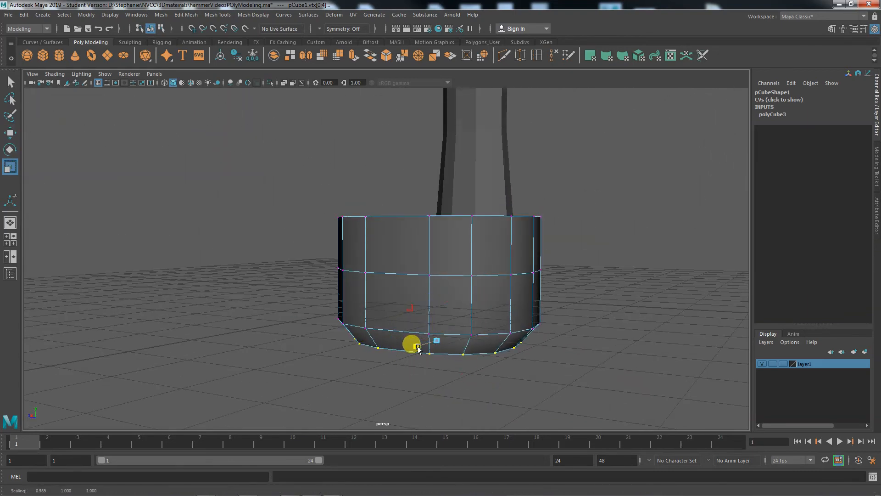
{"action": "left_click_drag", "start_coordinate": [473, 389], "coordinate": [507, 405], "text": "alt"}
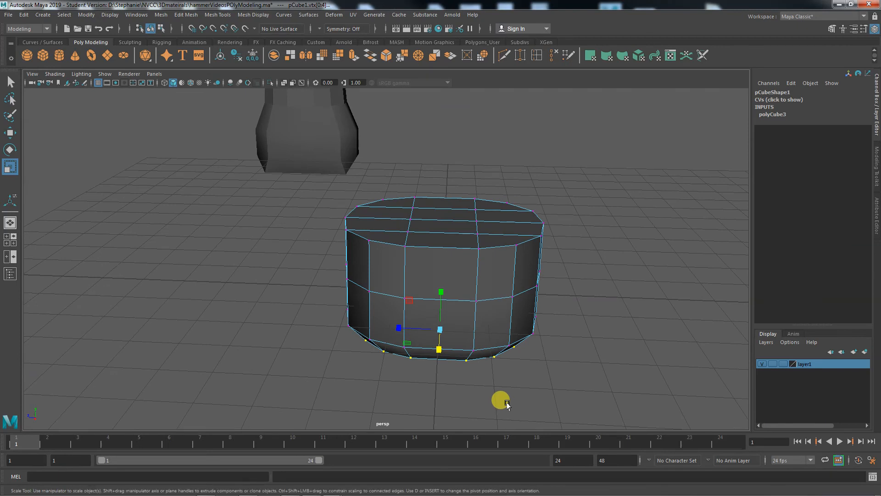
{"action": "key", "text": "w"}
{"action": "left_click", "coordinate": [520, 401]}
- Select hammer3 and examine the edge rows and underside of its handle end
{"action": "left_click_drag", "start_coordinate": [521, 400], "coordinate": [410, 398], "text": "alt"}
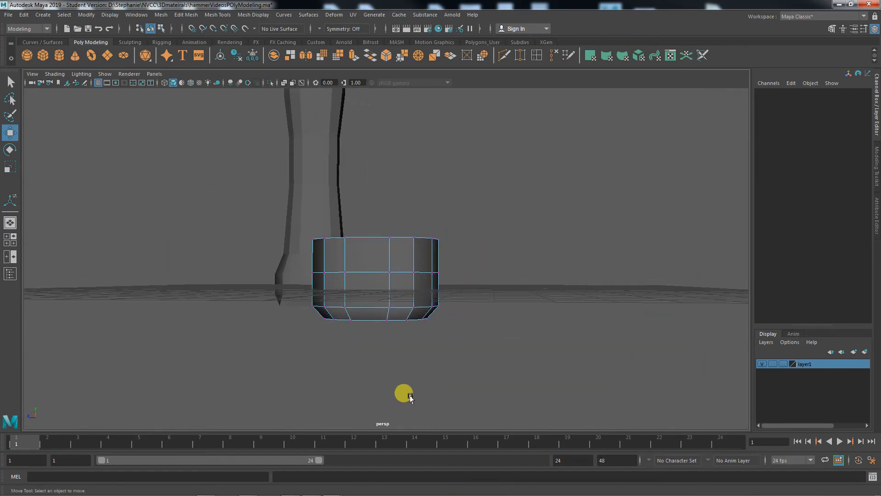
{"action": "right_click_drag", "start_coordinate": [410, 398], "coordinate": [353, 390], "text": "alt"}
{"action": "left_click_drag", "start_coordinate": [379, 391], "coordinate": [283, 285], "text": "alt"}
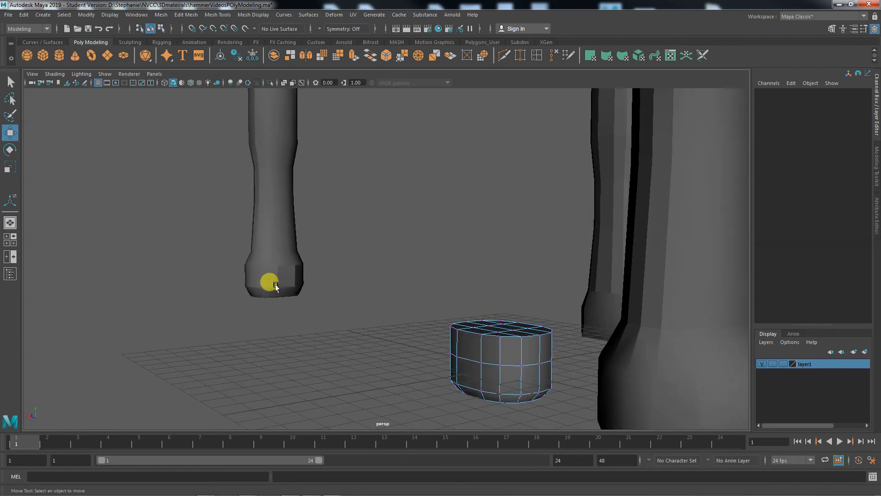
{"action": "left_click", "coordinate": [276, 287]}
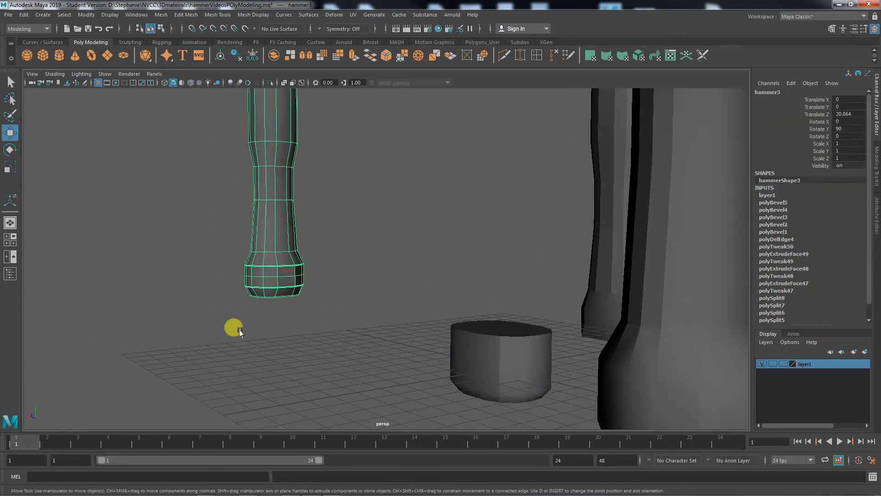
{"action": "key", "text": "f"}
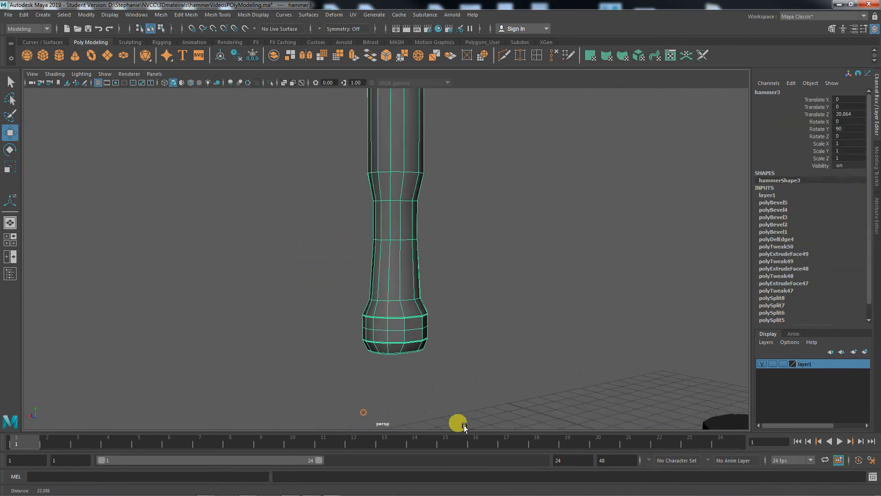
{"action": "left_click_drag", "start_coordinate": [618, 445], "coordinate": [427, 306], "text": "alt"}
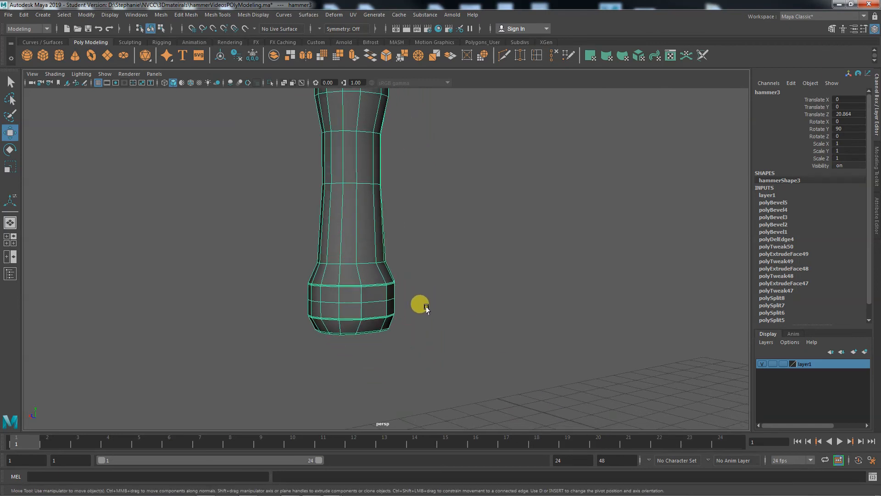
{"action": "scroll", "coordinate": [366, 324], "scroll_direction": "down", "scroll_amount": 5}
{"action": "right_click_drag", "start_coordinate": [326, 392], "coordinate": [575, 385], "text": "alt"}
{"action": "middle_click_drag", "start_coordinate": [442, 379], "coordinate": [429, 154], "text": "alt"}
{"action": "right_click_drag", "start_coordinate": [299, 377], "coordinate": [684, 385], "text": "alt"}
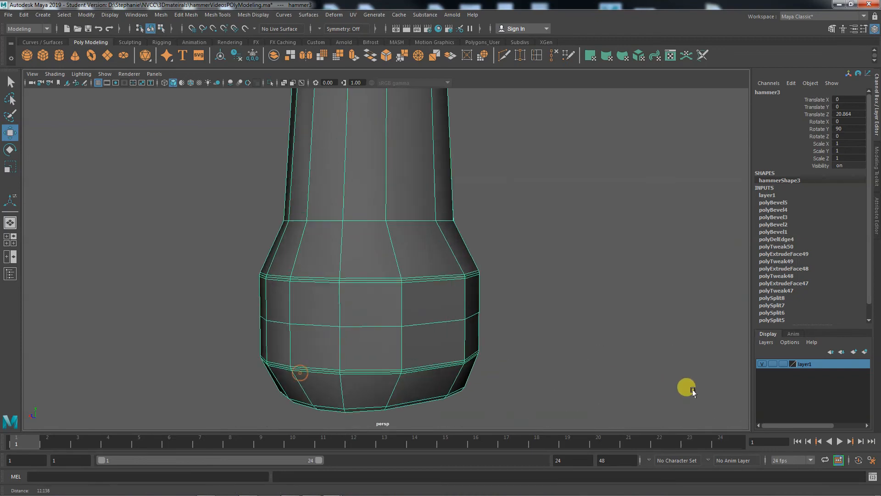
{"action": "left_click_drag", "start_coordinate": [685, 386], "coordinate": [512, 360], "text": "alt"}
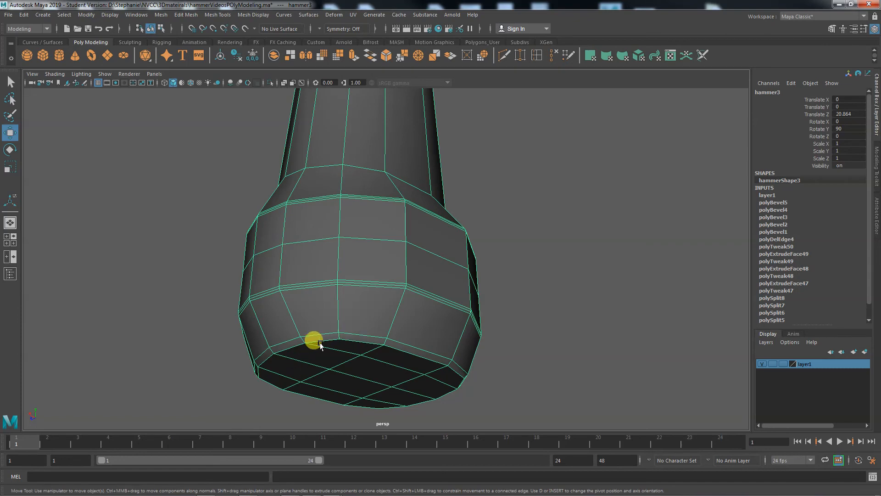
{"action": "right_click_drag", "start_coordinate": [501, 389], "coordinate": [399, 364], "text": "alt"}
{"action": "left_click_drag", "start_coordinate": [400, 364], "coordinate": [363, 389], "text": "alt"}
{"action": "right_click_drag", "start_coordinate": [362, 389], "coordinate": [520, 410], "text": "alt"}
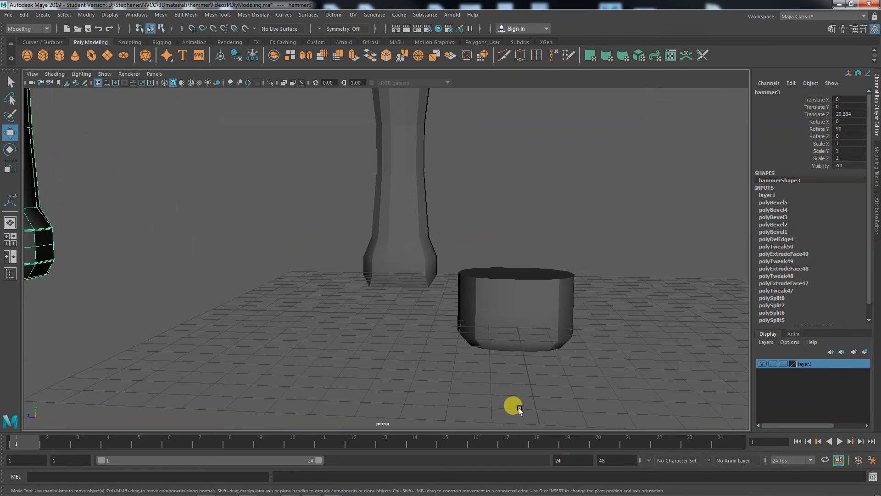
- Select the top row of vertices on pCube1 and move it down along Y to shorten the block
{"action": "left_click", "coordinate": [495, 328]}
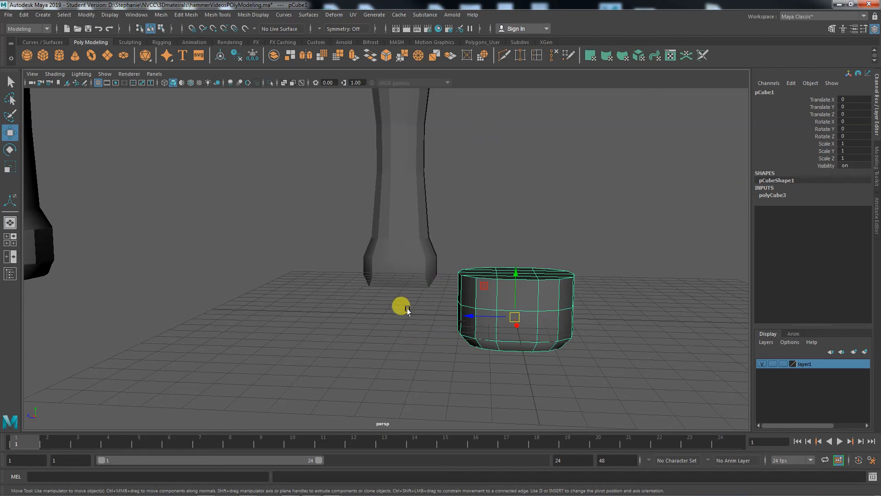
{"action": "middle_click_drag", "start_coordinate": [516, 352], "coordinate": [423, 346], "text": "alt"}
{"action": "right_click_drag", "start_coordinate": [438, 360], "coordinate": [522, 372], "text": "alt"}
{"action": "mouse_move", "coordinate": [516, 375]}
{"action": "left_mouse_down", "text": "alt"}
{"action": "mouse_move", "coordinate": [527, 369]}
{"action": "mouse_move", "coordinate": [524, 360]}
{"action": "left_mouse_up", "text": "alt"}
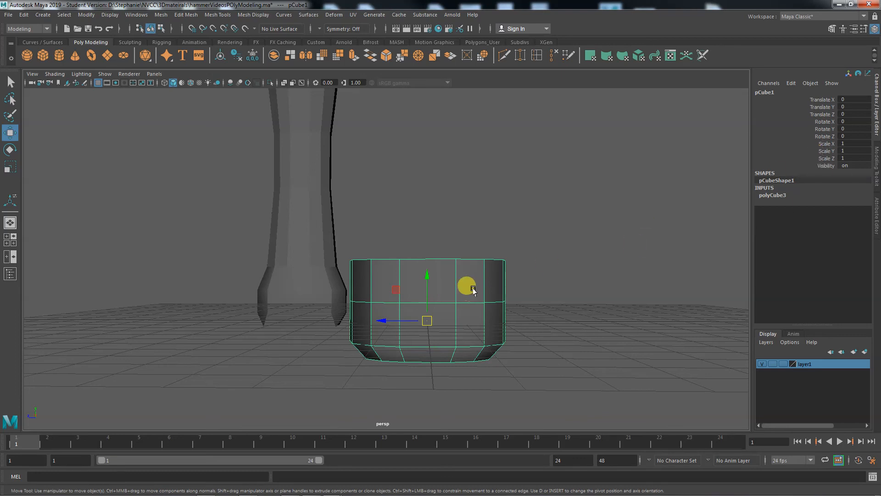
{"action": "right_click_drag", "start_coordinate": [473, 288], "coordinate": [433, 231]}
{"action": "left_click_drag", "start_coordinate": [317, 228], "coordinate": [535, 270]}
{"action": "left_click_drag", "start_coordinate": [426, 219], "coordinate": [427, 230]}
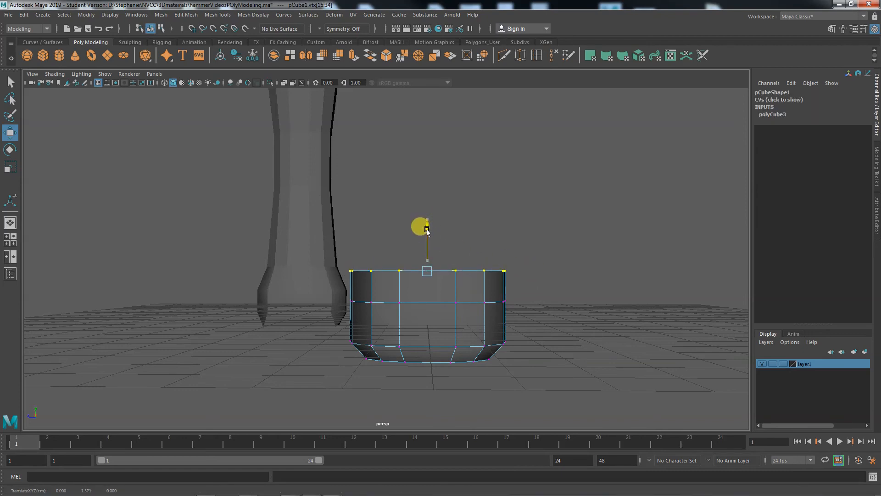
- Move the top two rows of vertices down along Y and return pCube1 to object mode
{"action": "left_click_drag", "start_coordinate": [314, 240], "coordinate": [542, 313]}
{"action": "left_click_drag", "start_coordinate": [427, 241], "coordinate": [531, 321]}
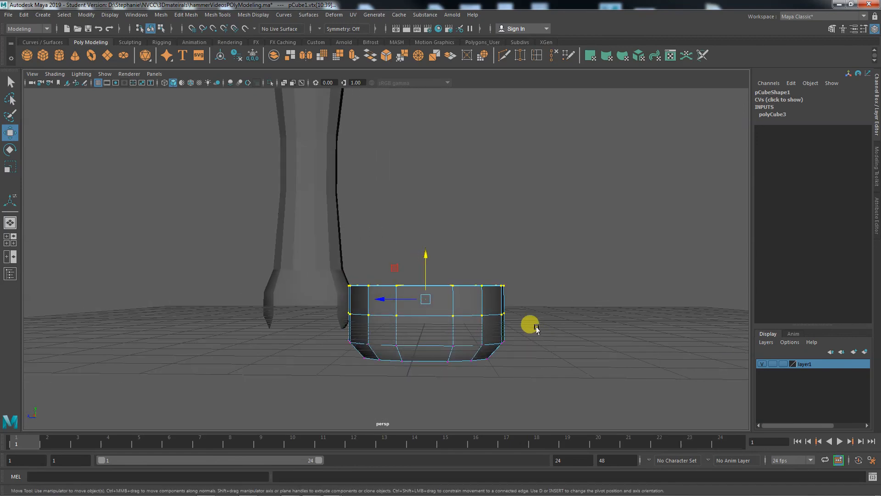
{"action": "left_click_drag", "start_coordinate": [421, 250], "coordinate": [427, 254]}
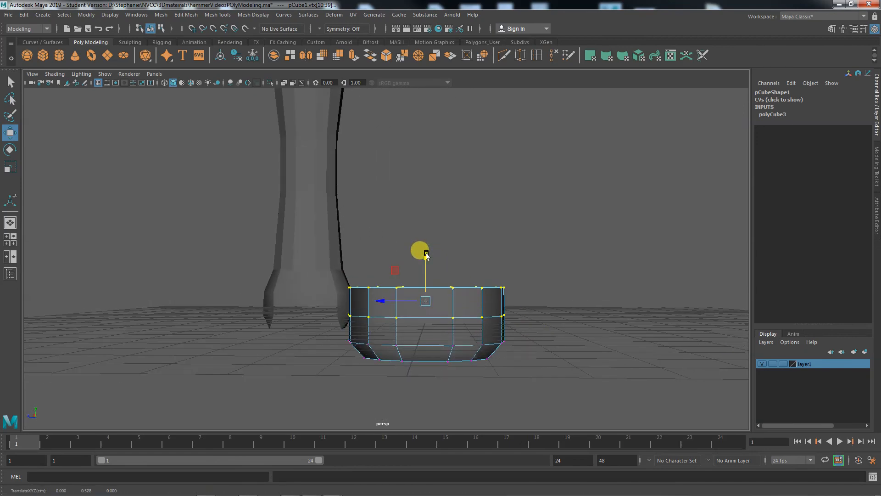
{"action": "right_click_drag", "start_coordinate": [442, 312], "coordinate": [491, 221]}
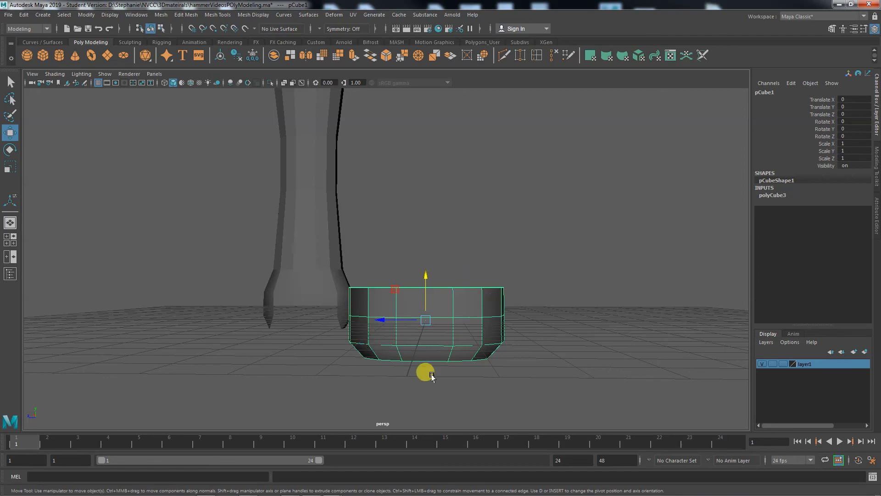
- Select hammer3 and examine how its handle profile continues above the end piece
{"action": "middle_click_drag", "start_coordinate": [411, 384], "coordinate": [710, 421], "text": "alt"}
{"action": "left_click", "coordinate": [108, 268]}
{"action": "middle_click_drag", "start_coordinate": [219, 313], "coordinate": [305, 413], "text": "alt"}
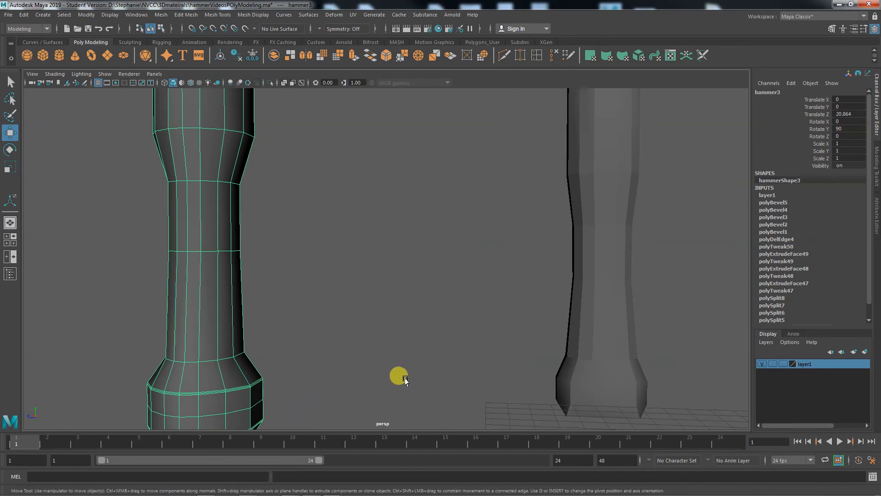
{"action": "middle_click_drag", "start_coordinate": [406, 380], "coordinate": [2, 283], "text": "alt"}
{"action": "middle_click_drag", "start_coordinate": [376, 413], "coordinate": [290, 306], "text": "alt"}
- Select pCube1 again and frame it closely in a level side view
{"action": "left_click", "coordinate": [367, 306]}
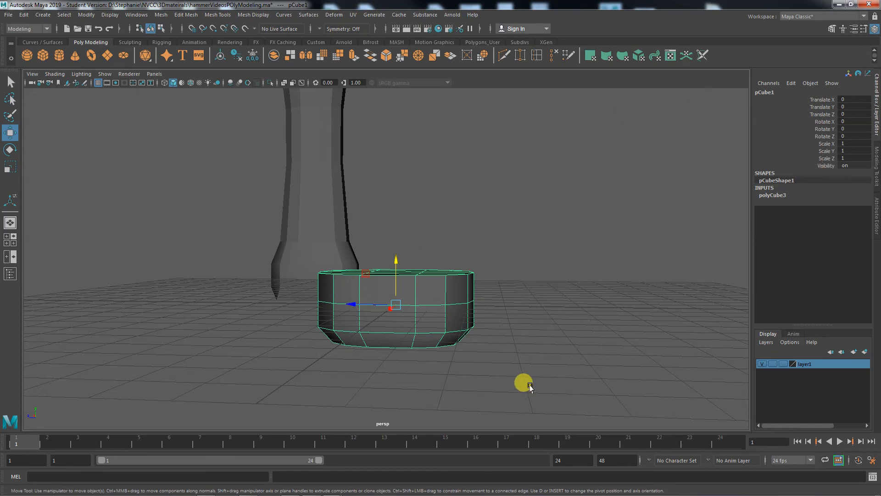
{"action": "left_click_drag", "start_coordinate": [460, 387], "coordinate": [464, 393], "text": "alt"}
{"action": "right_click_drag", "start_coordinate": [418, 394], "coordinate": [486, 396], "text": "alt"}
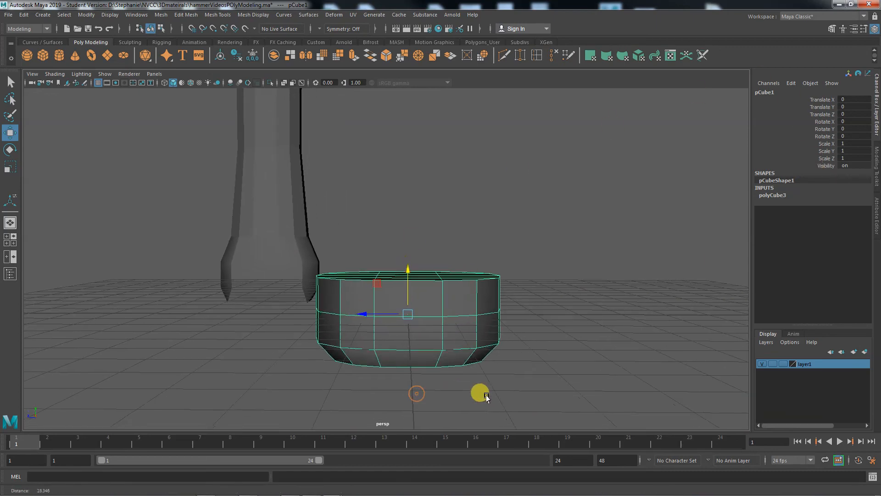
{"action": "mouse_move", "coordinate": [487, 398]}
{"action": "left_mouse_down", "text": "alt"}
{"action": "mouse_move", "coordinate": [539, 404]}
{"action": "mouse_move", "coordinate": [541, 372]}
{"action": "mouse_move", "coordinate": [501, 401]}
{"action": "mouse_move", "coordinate": [443, 417]}
{"action": "mouse_move", "coordinate": [498, 402]}
{"action": "left_mouse_up", "text": "alt"}
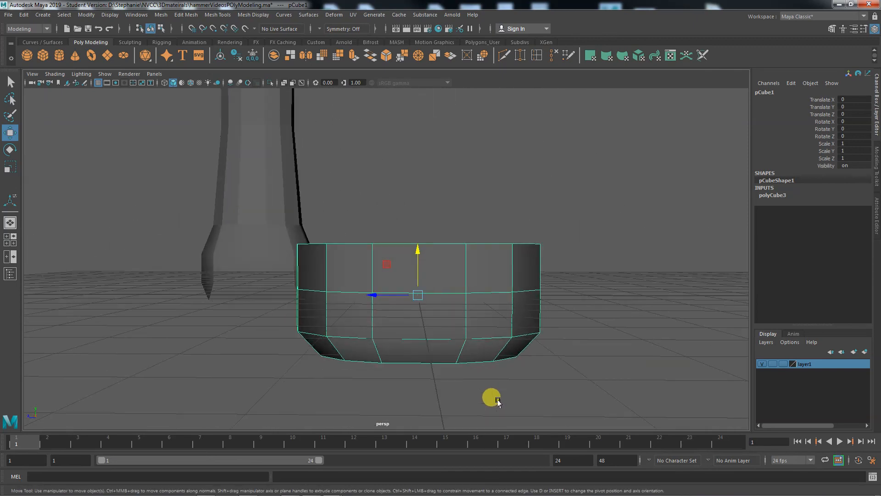